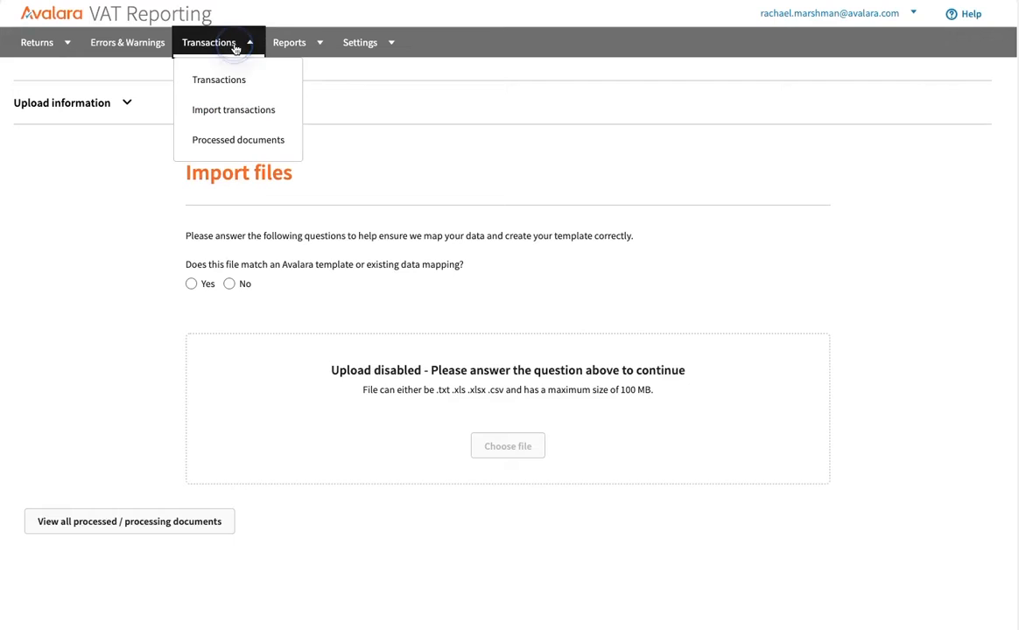
# Upload a file on the transaction import page as matching the Avalara VAT Reporting Full Template
pyautogui.click(242, 114)
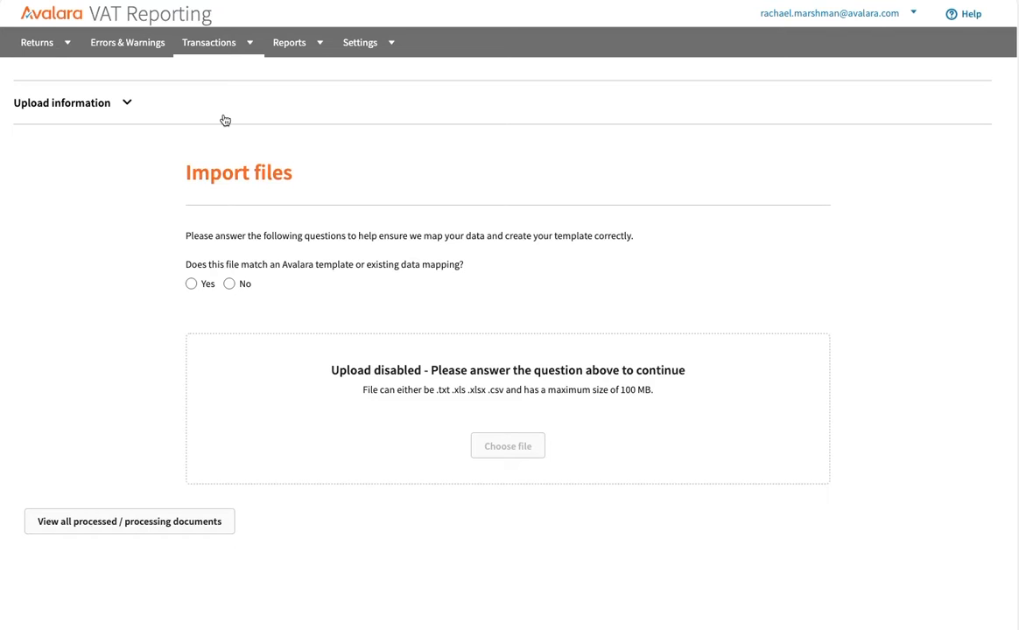
pyautogui.click(126, 103)
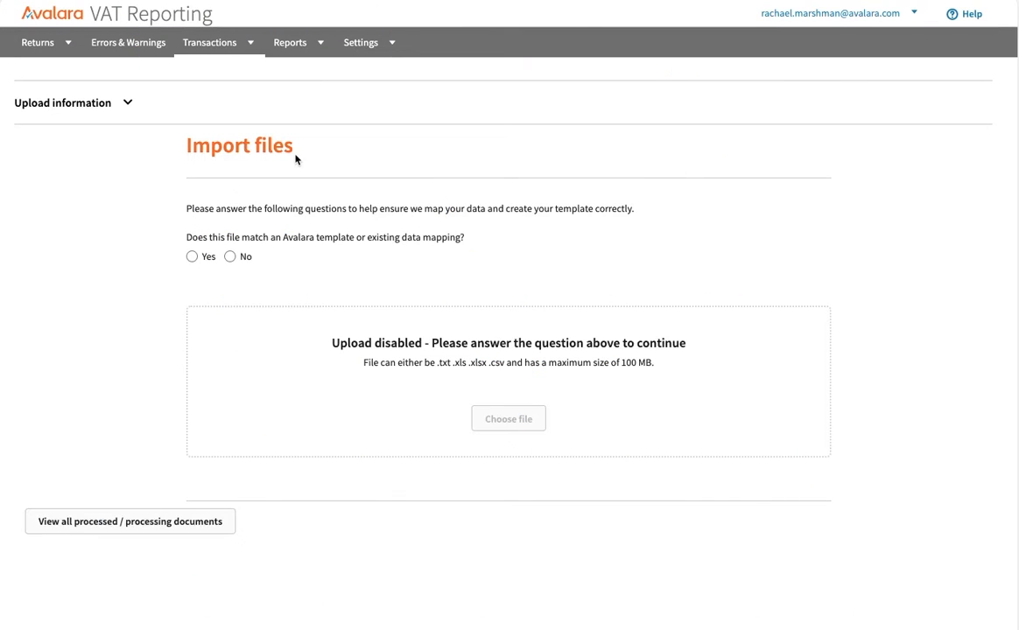
pyautogui.click(192, 257)
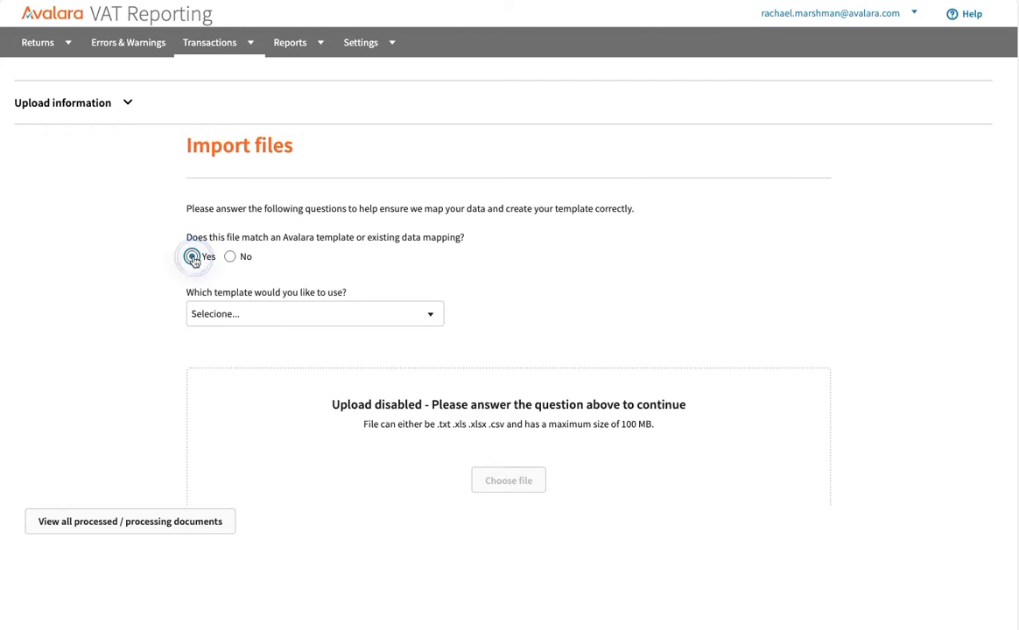
pyautogui.click(352, 316)
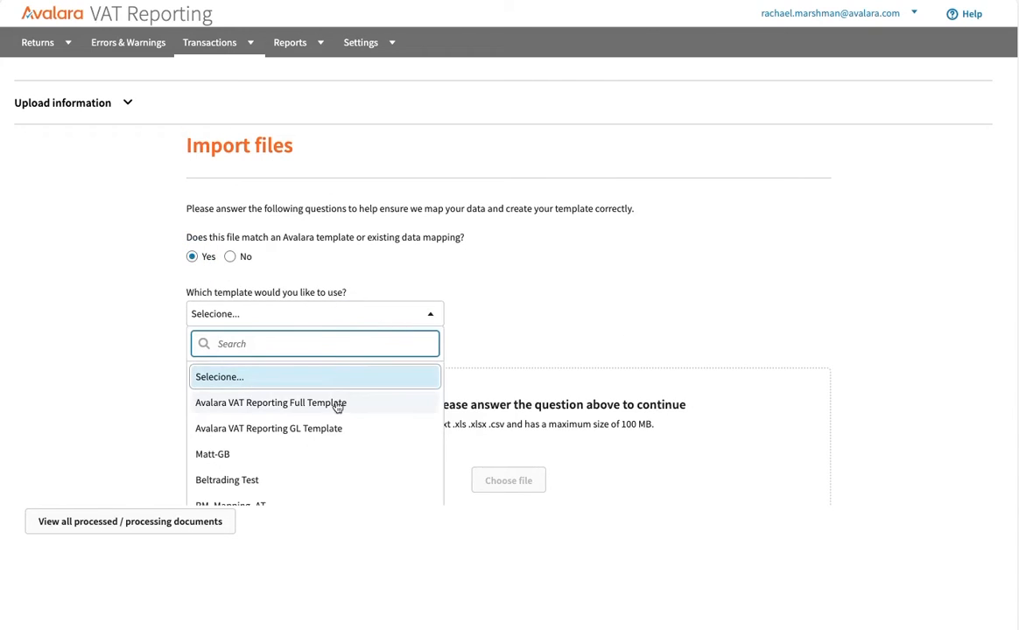
pyautogui.click(336, 404)
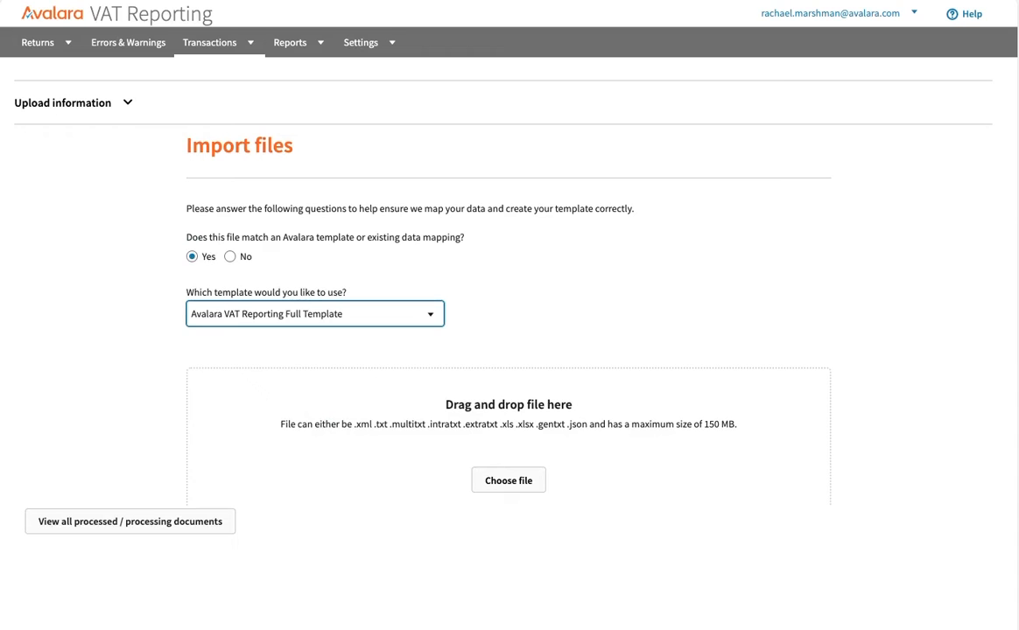
pyautogui.moveTo(752, 311); pyautogui.dragTo(495, 361)
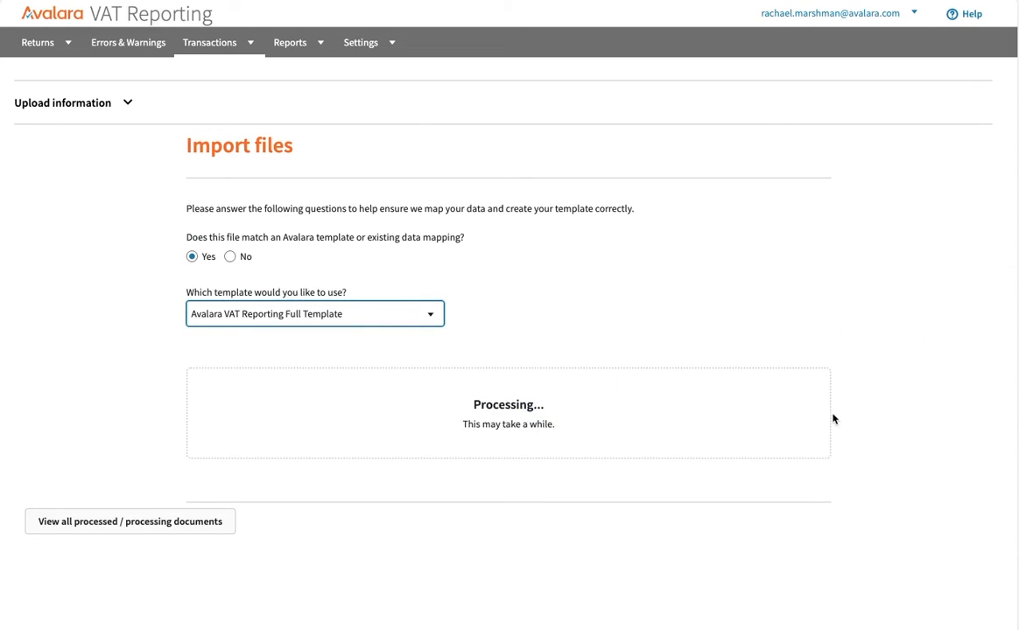
# Upload a transaction file that matches no existing template, with header row 5, and confirm the found headers
pyautogui.scroll(-1, 834, 418)
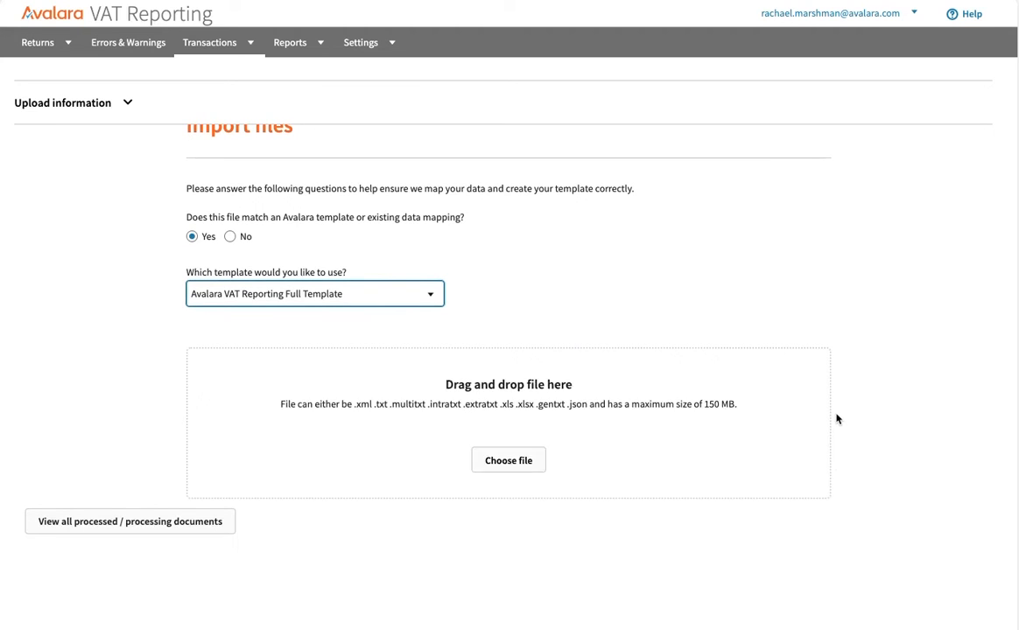
pyautogui.scroll(-3, 835, 419)
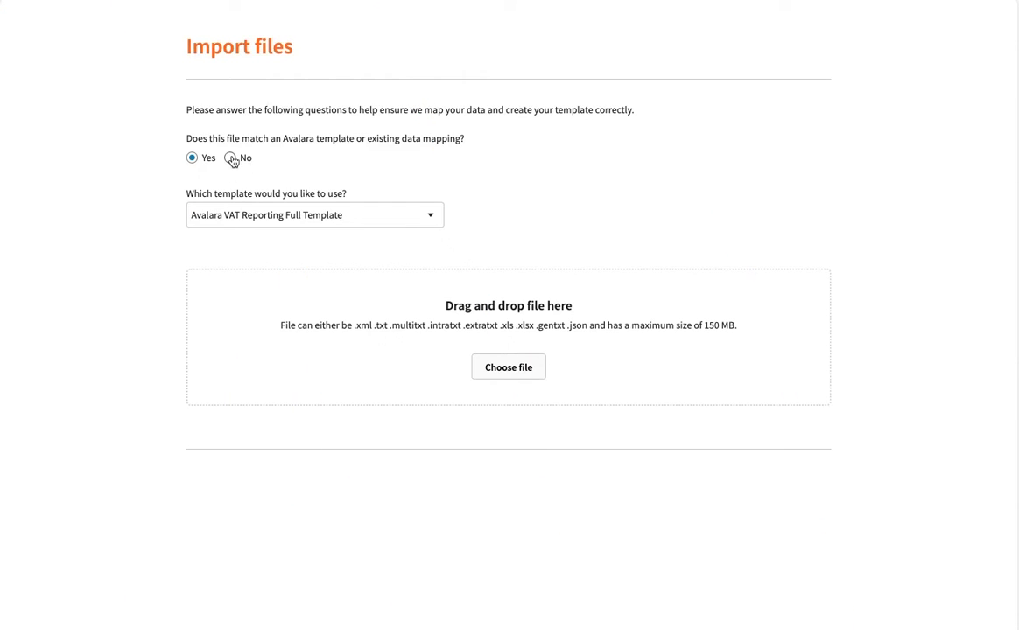
pyautogui.click(233, 214)
pyautogui.click(178, 169)
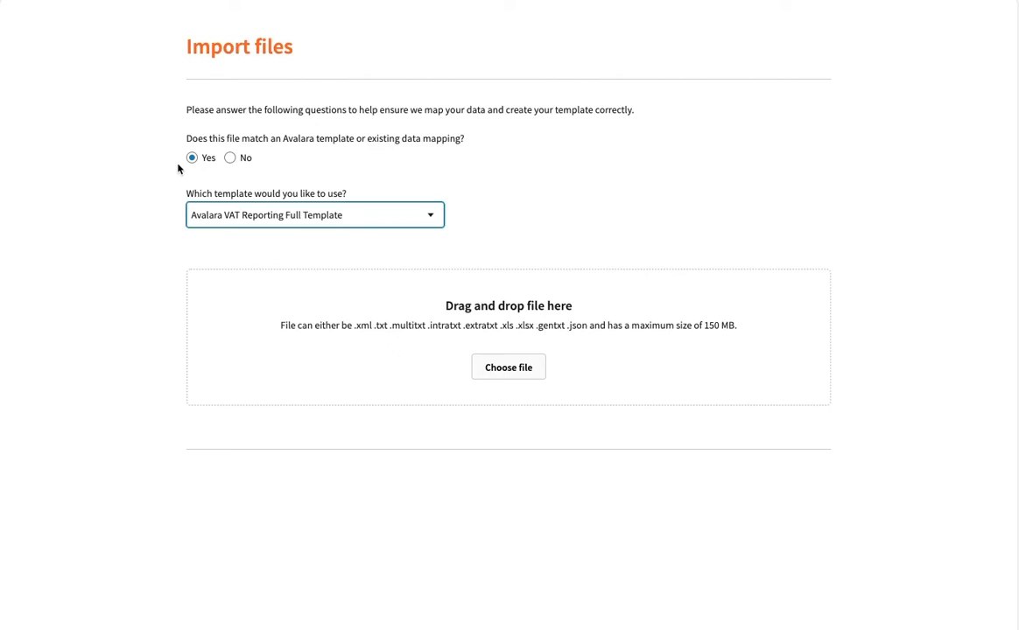
pyautogui.click(231, 163)
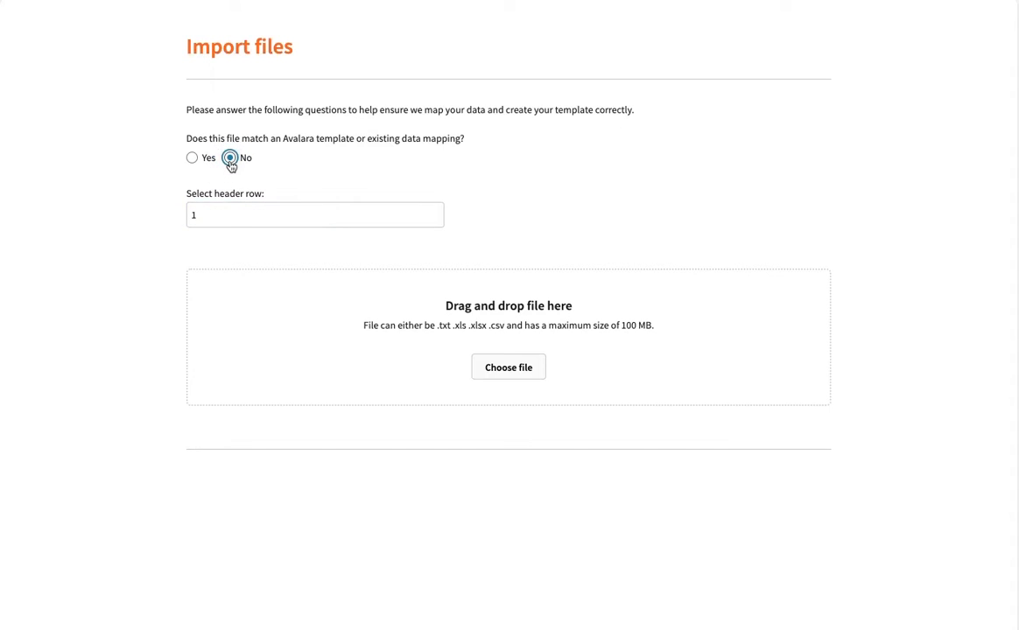
pyautogui.click(201, 216)
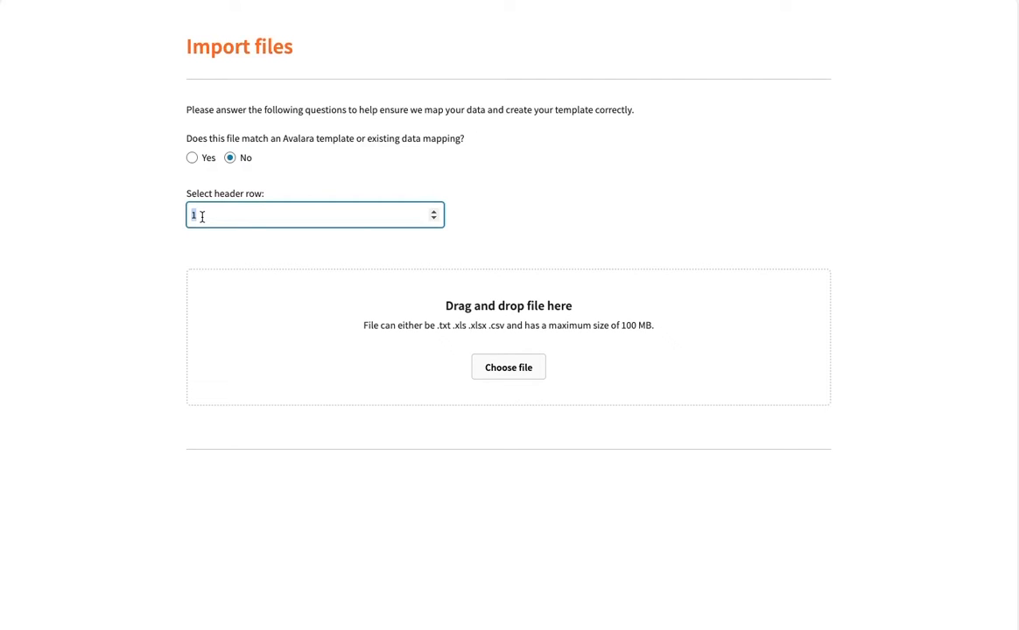
pyautogui.write('5')
pyautogui.press('Tab')
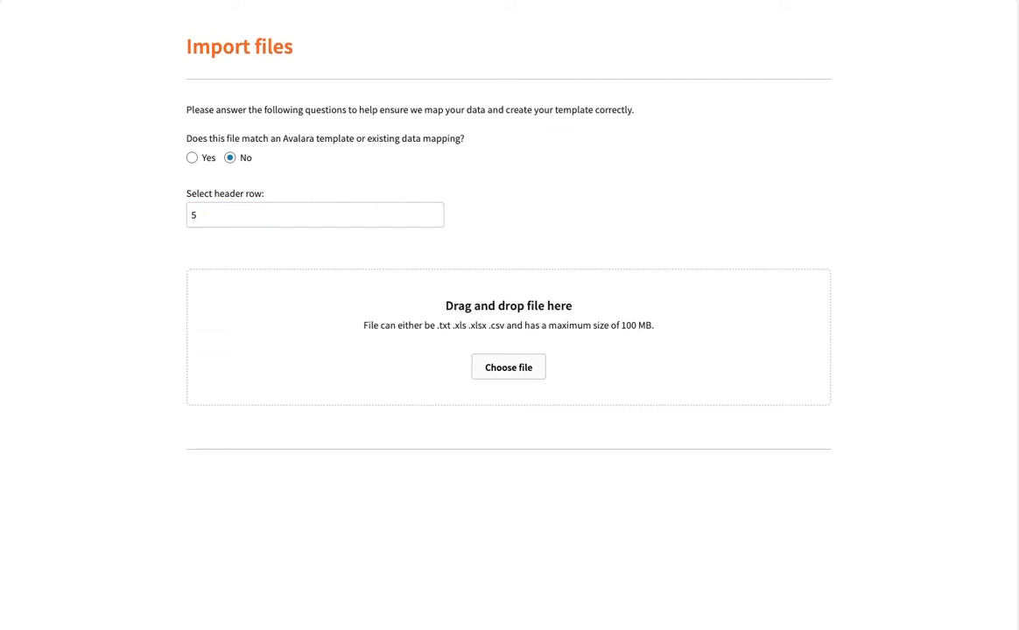
pyautogui.moveTo(1015, 323); pyautogui.dragTo(556, 331)
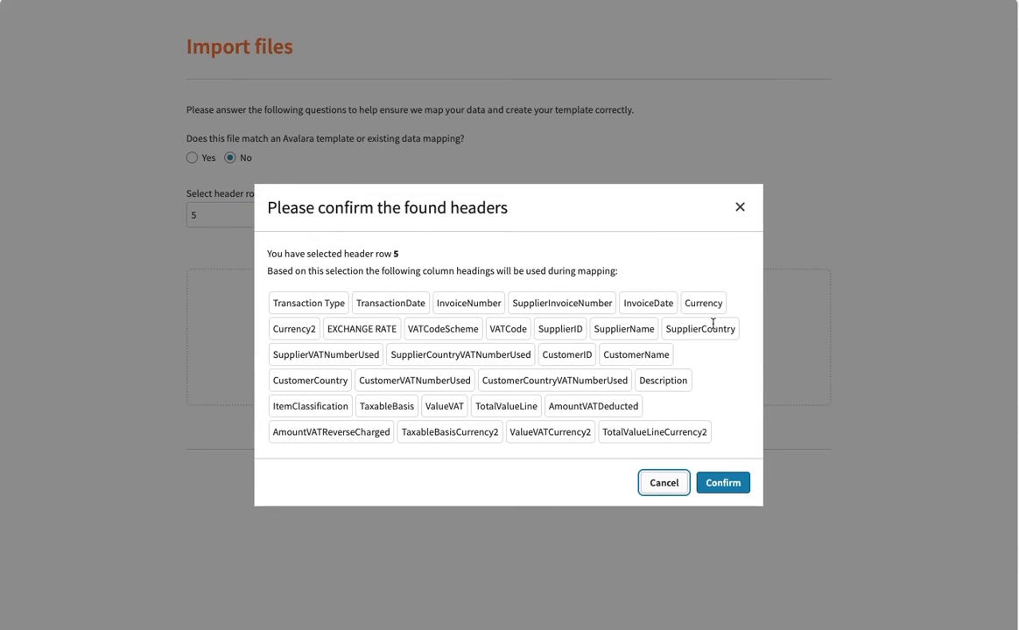
pyautogui.click(725, 484)
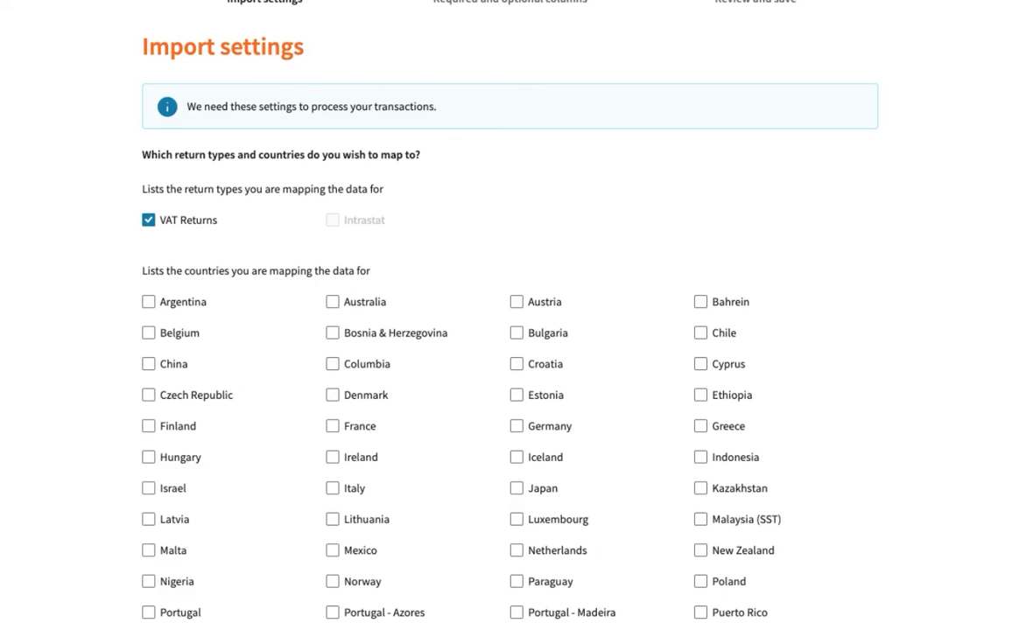
# Choose Austria as the country to map the data for and proceed to the required and optional columns
pyautogui.scroll(-1, 236, 204)
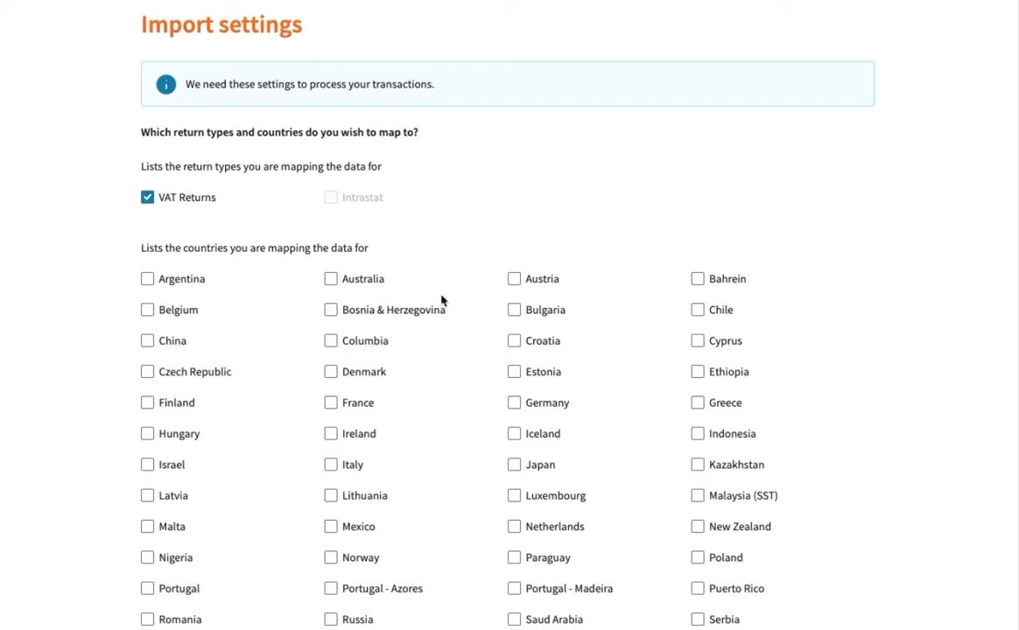
pyautogui.click(514, 280)
pyautogui.scroll(-1, 672, 470)
pyautogui.scroll(-3, 672, 470)
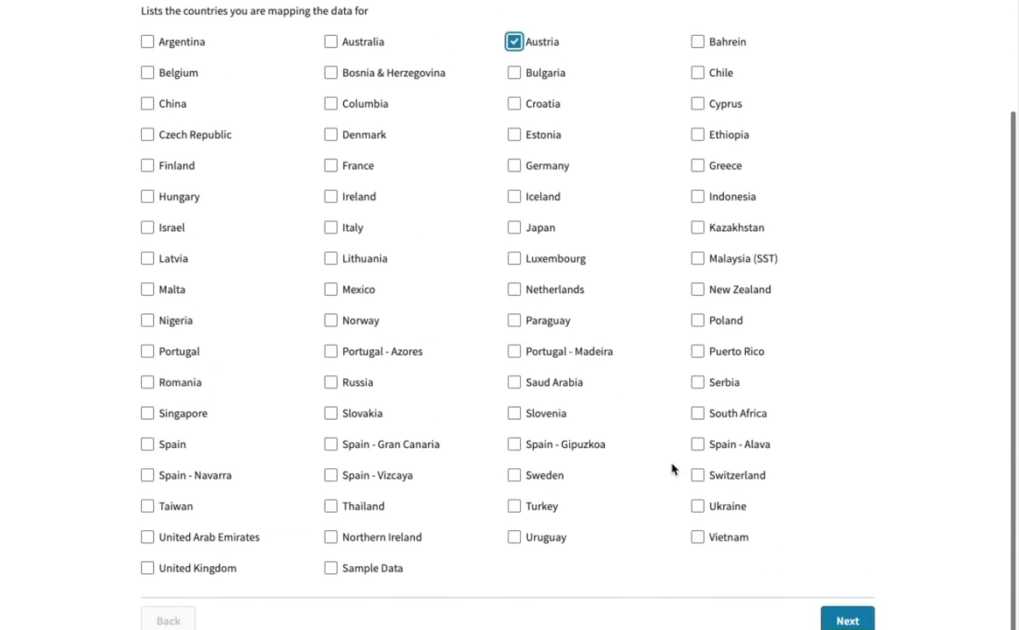
pyautogui.click(846, 622)
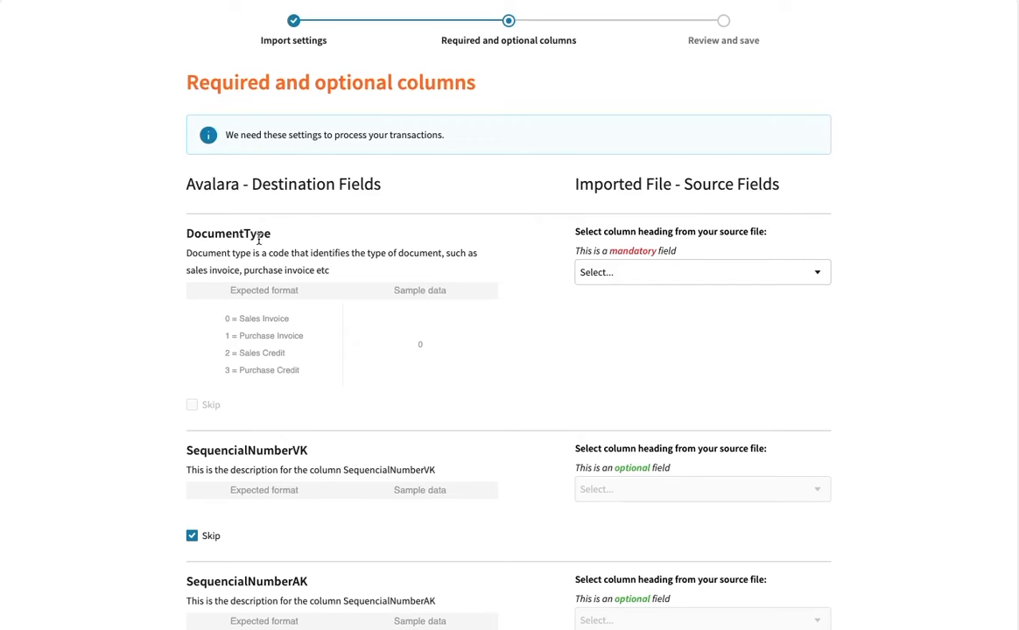
# Map the DocumentType field to the Transaction Type source column and show its input data sample
pyautogui.click(814, 273)
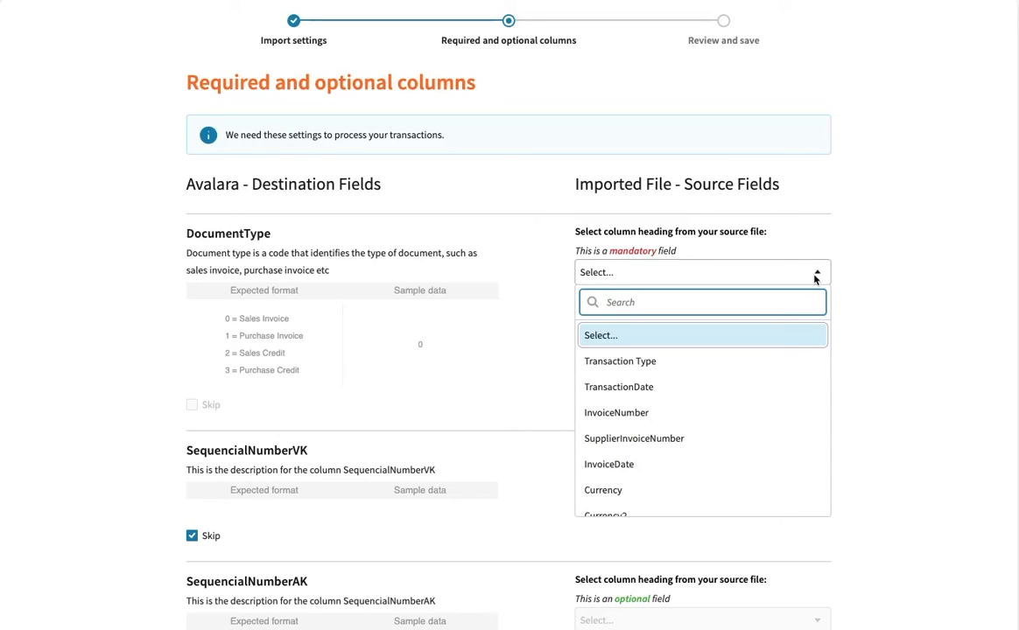
pyautogui.click(653, 367)
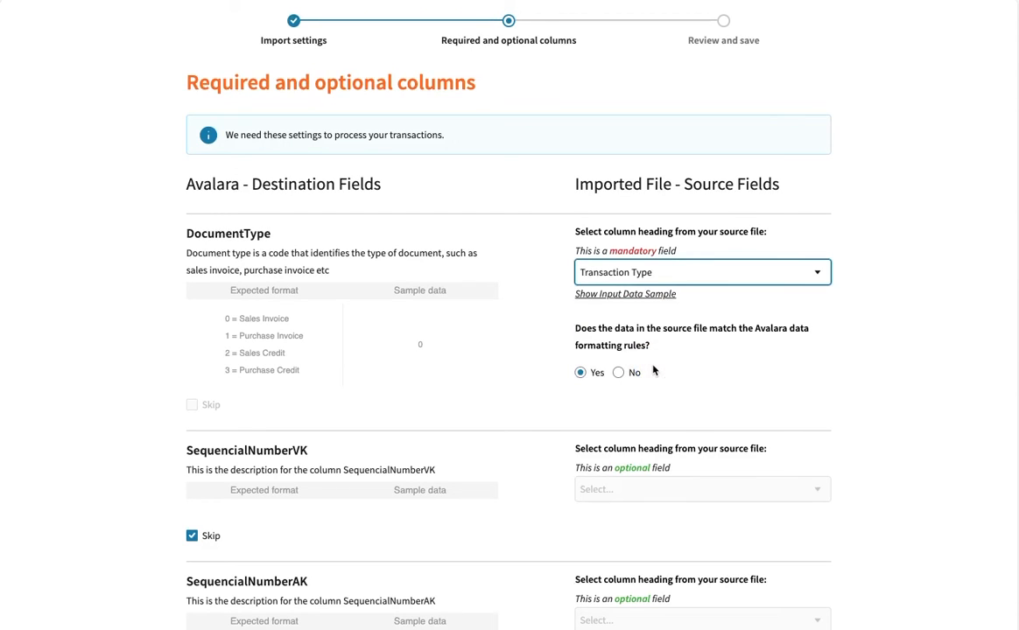
pyautogui.click(644, 295)
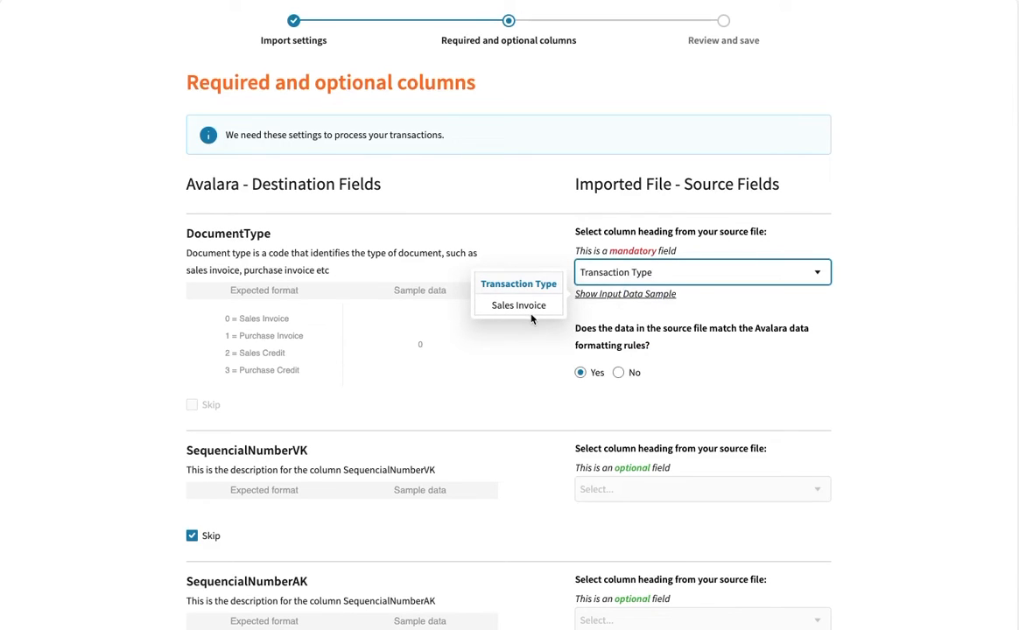
# Examine the Transaction Type values in the "AT Jan export from ERP" workbook in Excel, and return to the column mapping
pyautogui.click(858, 313)
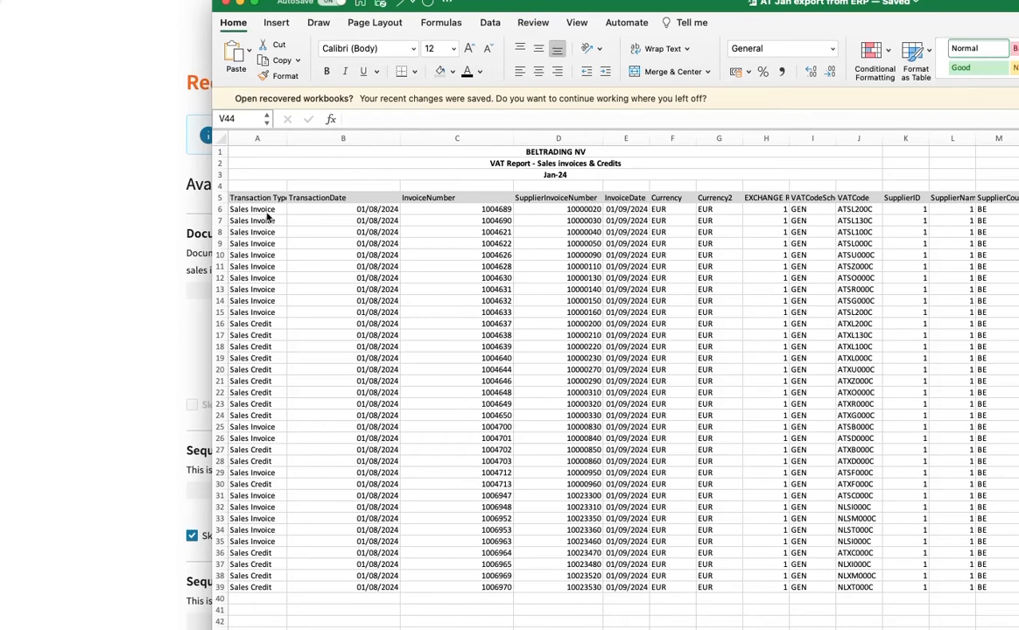
pyautogui.moveTo(468, 11); pyautogui.dragTo(612, 13)
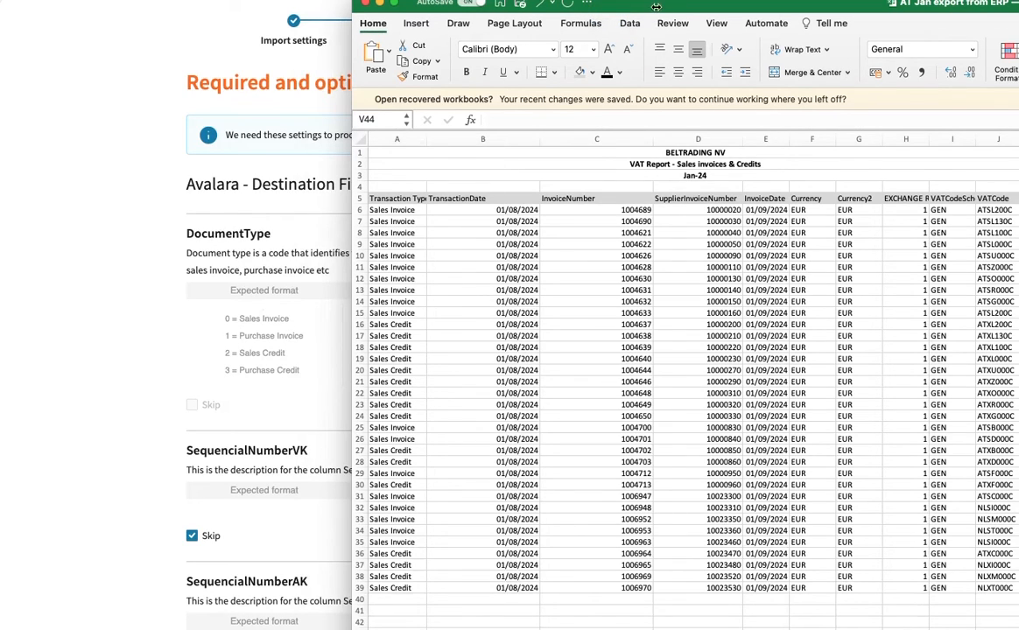
pyautogui.moveTo(635, 5); pyautogui.dragTo(1018, 7)
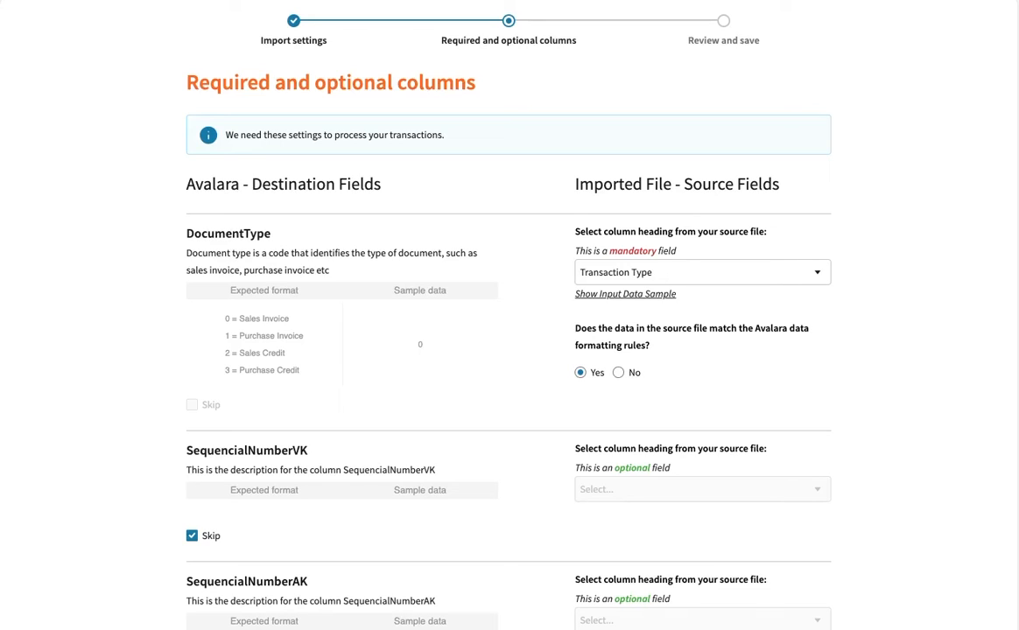
# Mark the DocumentType data as not matching the formatting rules and add a transformation replacing the Transaction Type value with 0
pyautogui.click(620, 374)
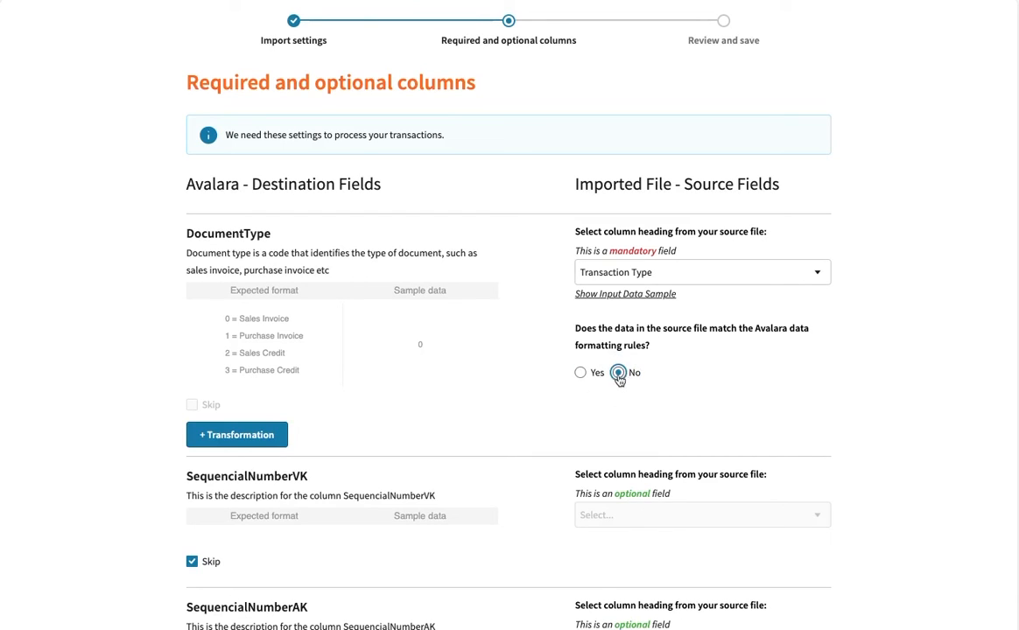
pyautogui.click(241, 436)
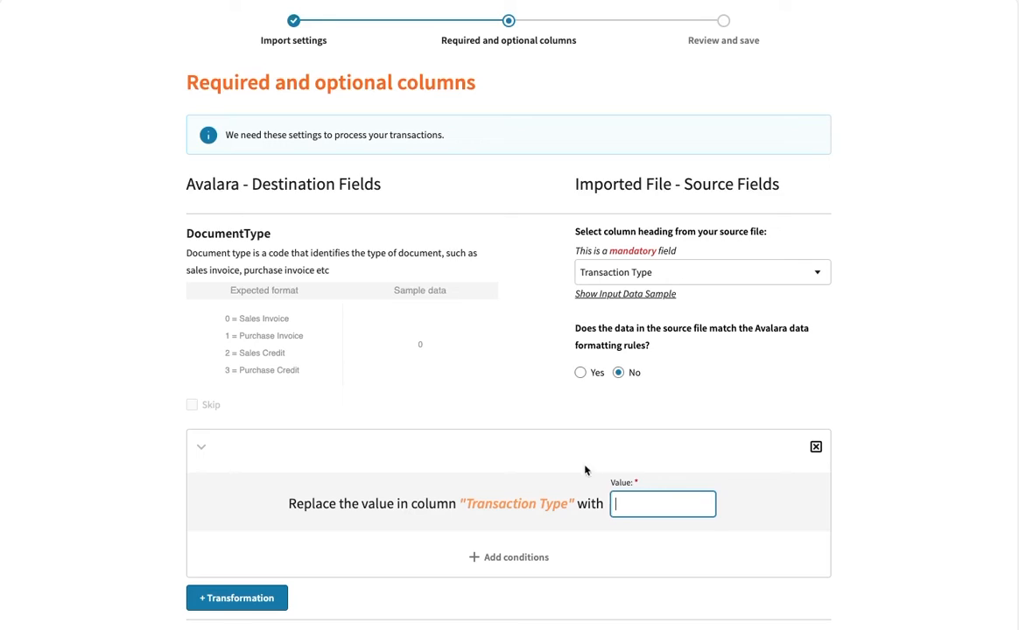
pyautogui.write('0')
# Add a condition to the first transformation: Transaction Type, as text, equals Sales Invoice
pyautogui.click(526, 563)
pyautogui.scroll(-3, 648, 580)
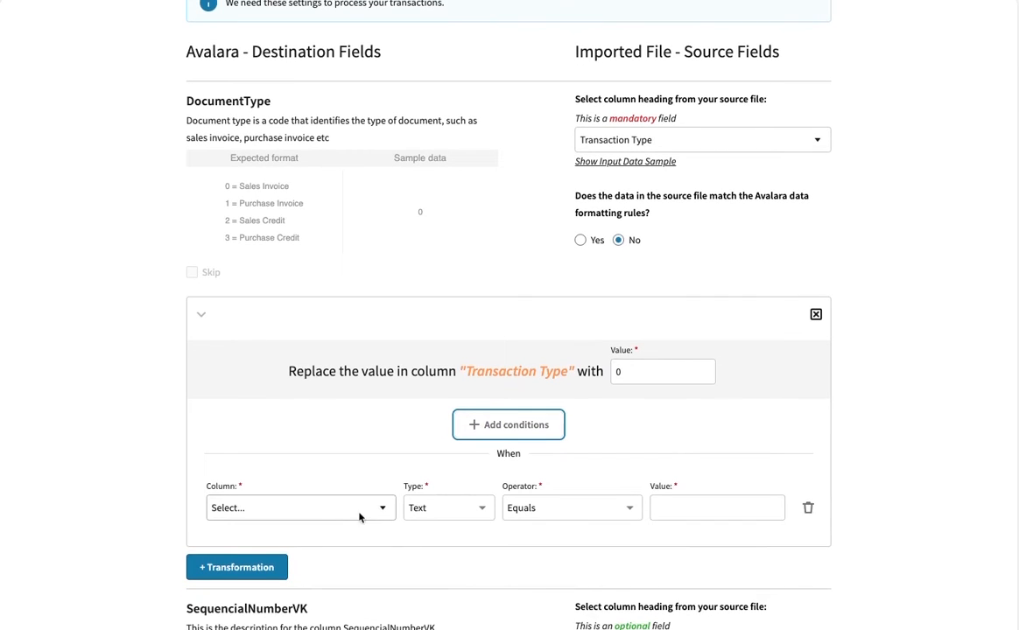
pyautogui.click(381, 511)
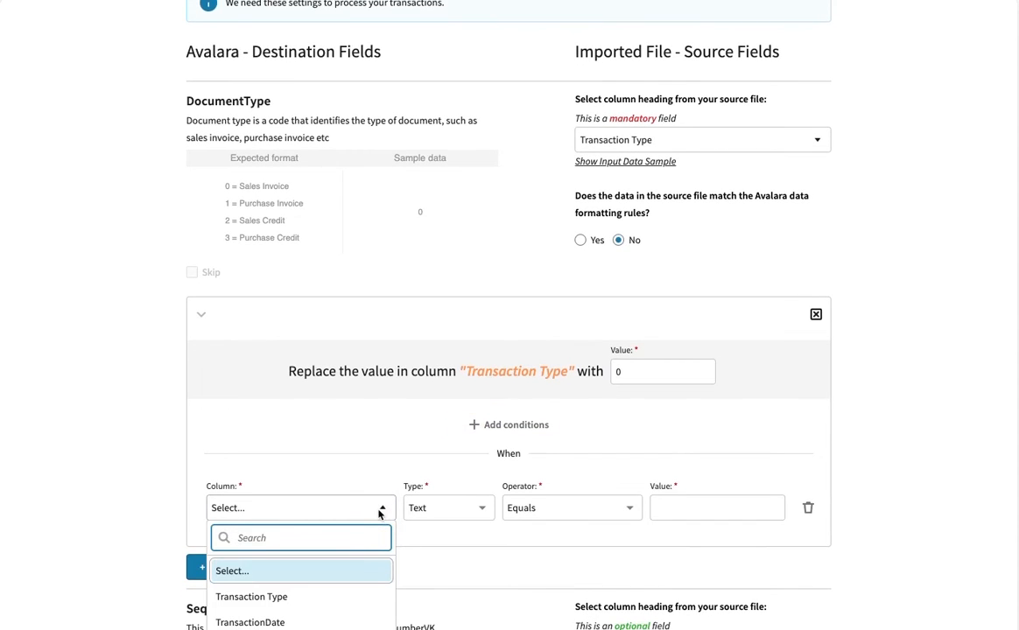
pyautogui.click(282, 604)
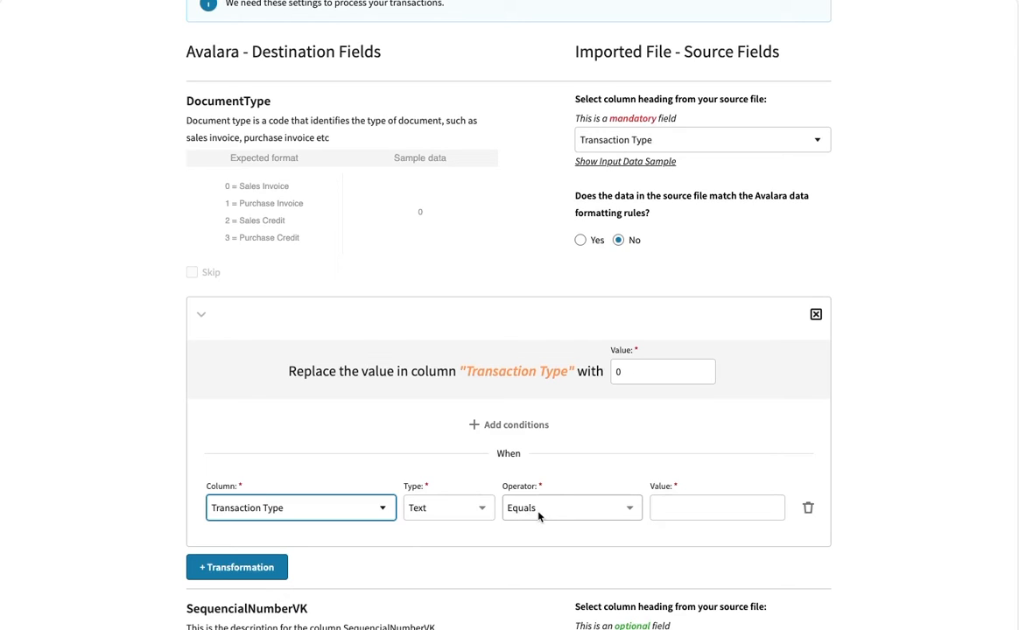
pyautogui.click(685, 508)
pyautogui.write('Sales')
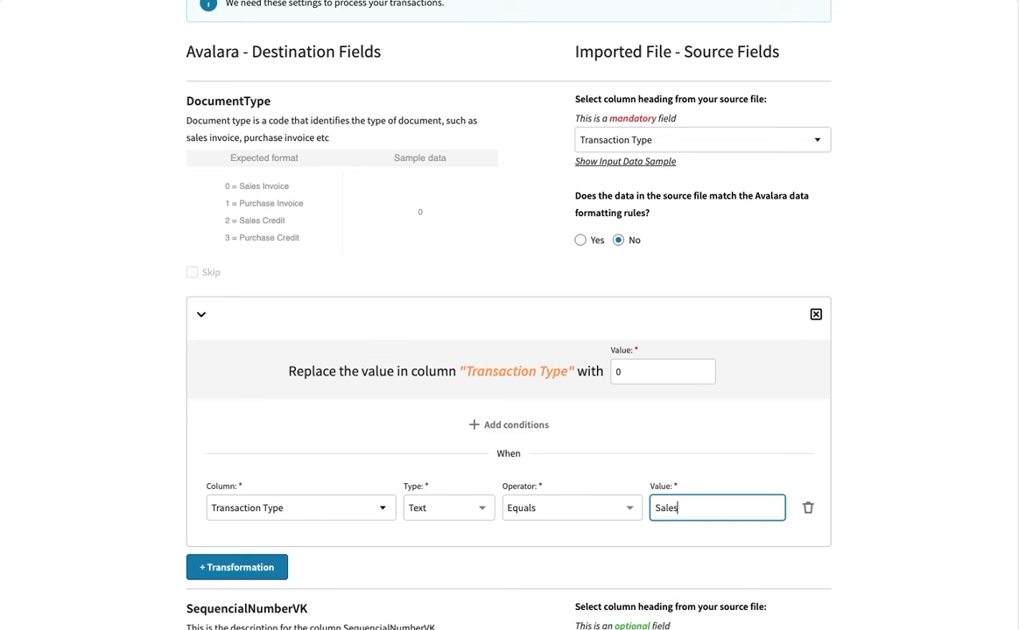
pyautogui.write(' Invoice')
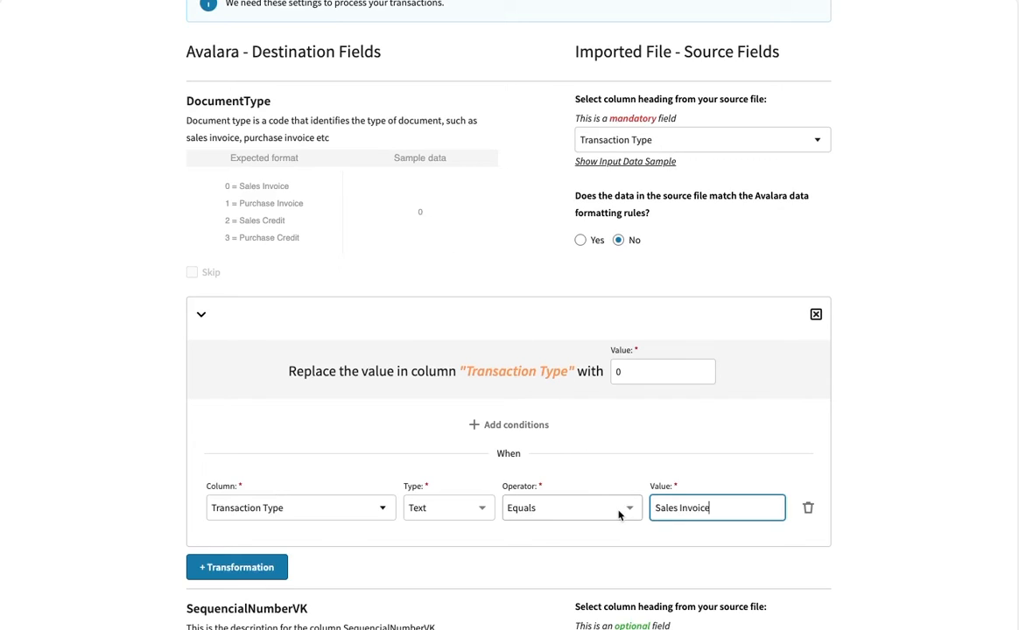
# Add a second DocumentType transformation replacing the Transaction Type value with 2
pyautogui.click(262, 569)
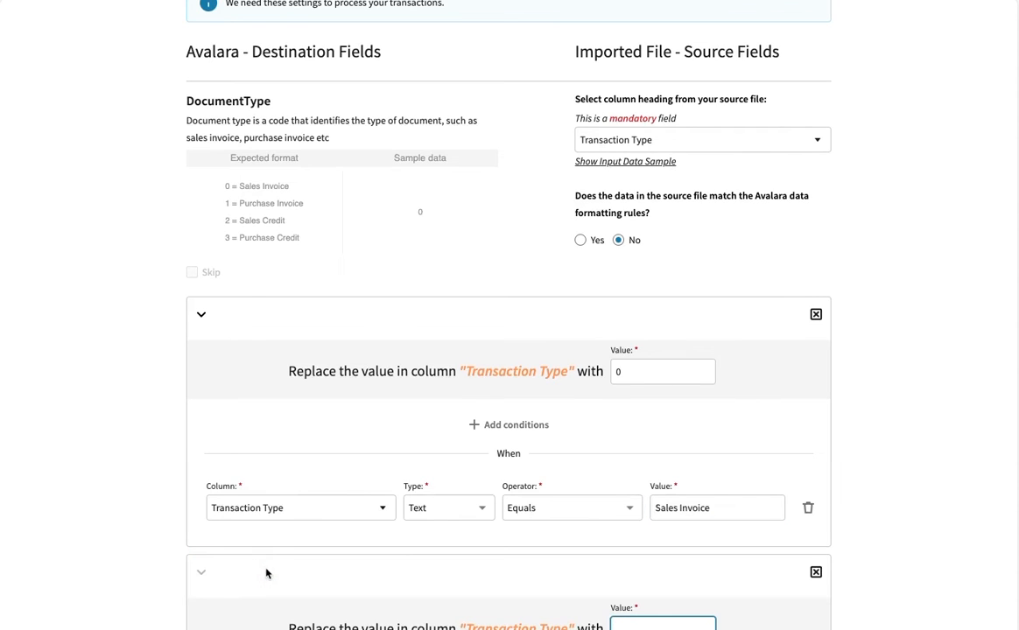
pyautogui.scroll(-2, 496, 549)
pyautogui.scroll(-1, 499, 543)
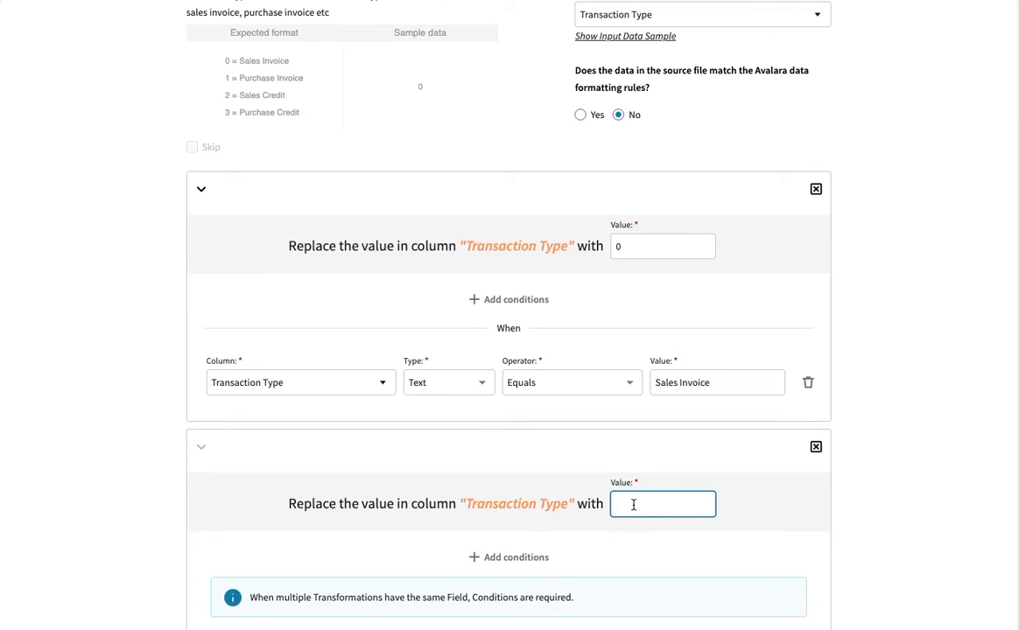
pyautogui.write('2')
# Add a condition to the second DocumentType transformation: Transaction Type, as text, equals Sales Credit
pyautogui.click(516, 558)
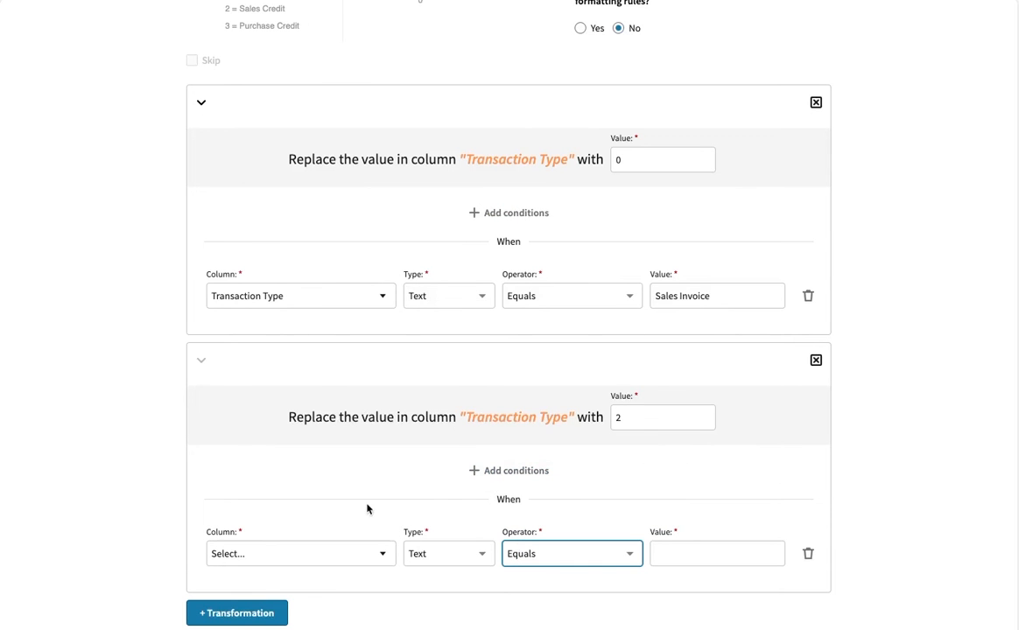
pyautogui.click(384, 555)
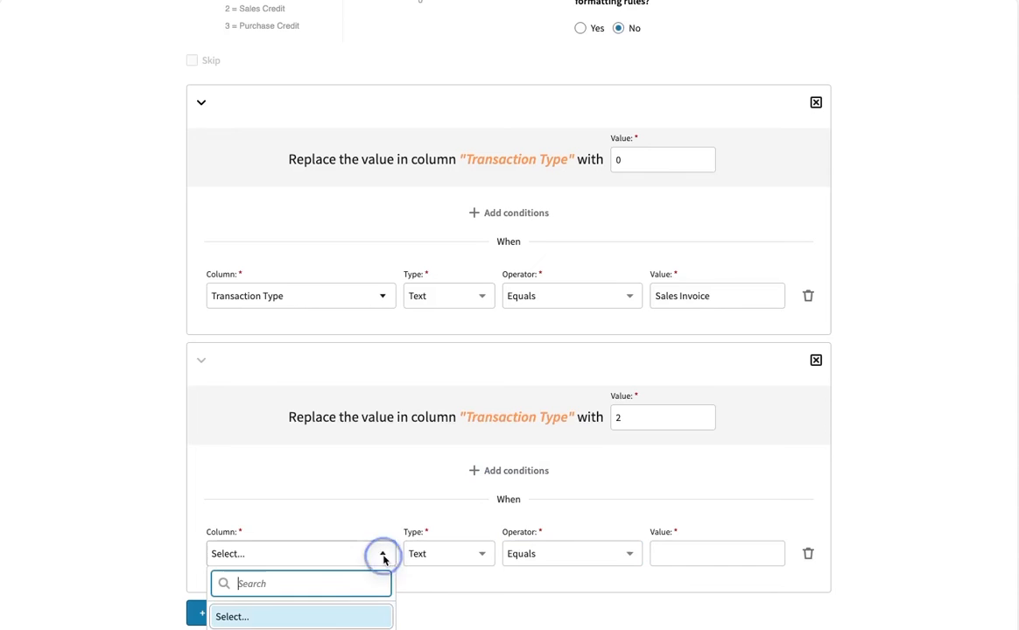
pyautogui.scroll(-2, 297, 582)
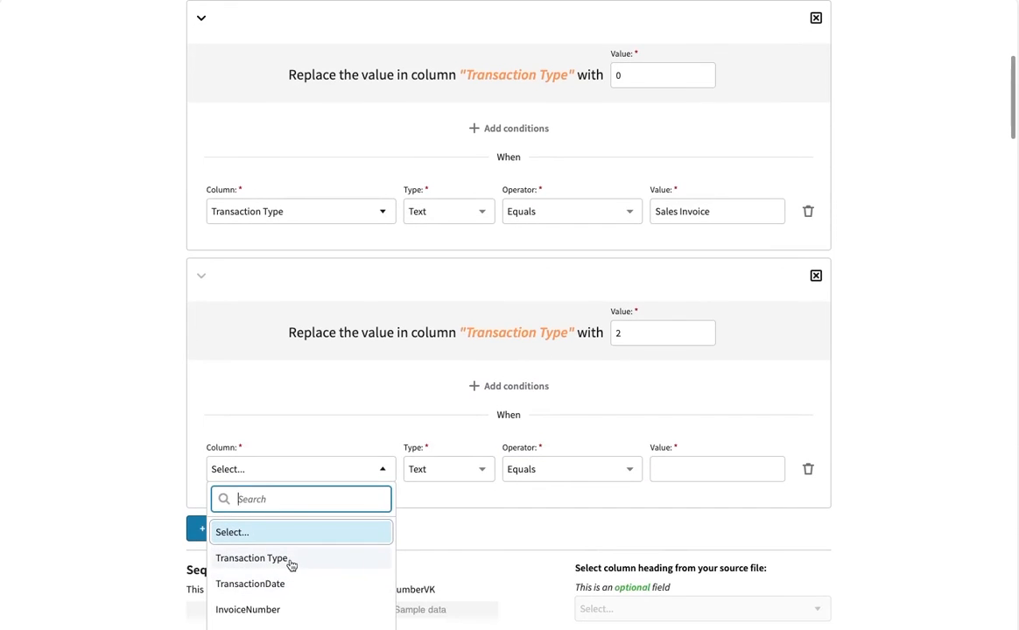
pyautogui.click(292, 560)
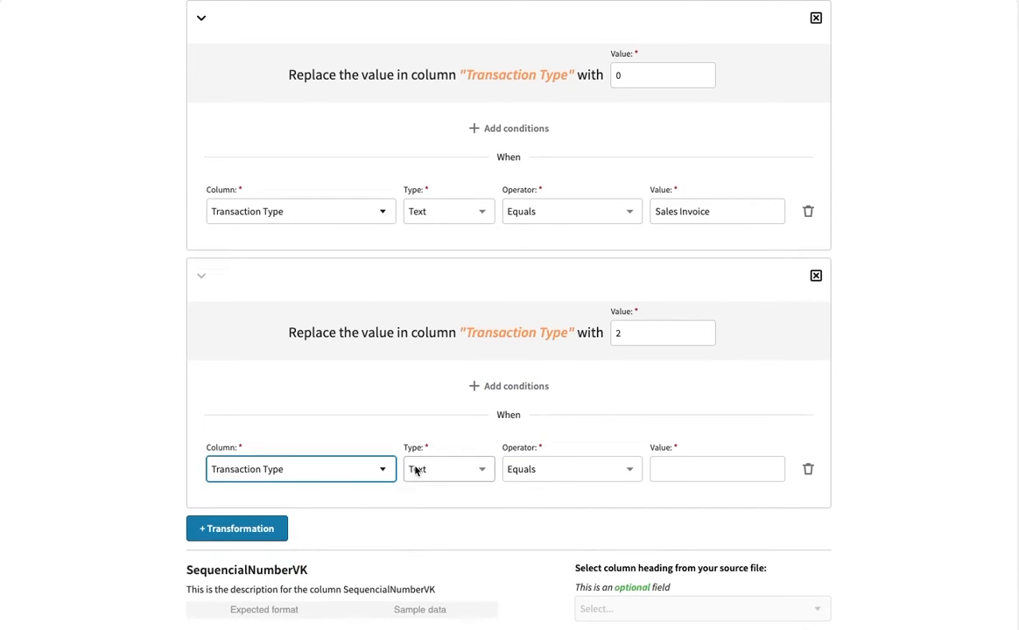
pyautogui.click(670, 471)
pyautogui.write('S')
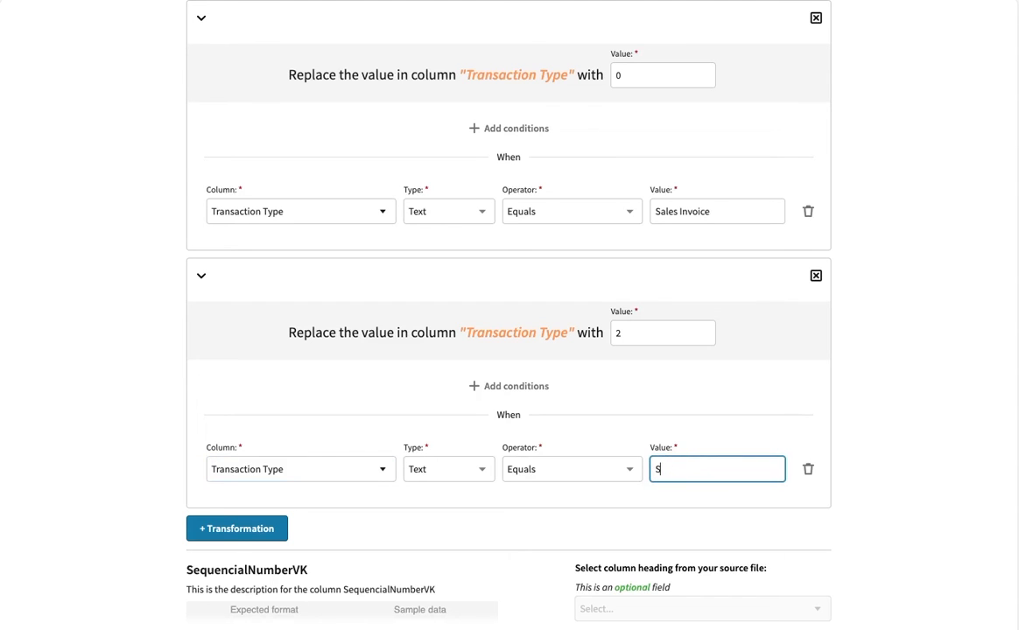
pyautogui.write('ales Credit')
pyautogui.click(881, 477)
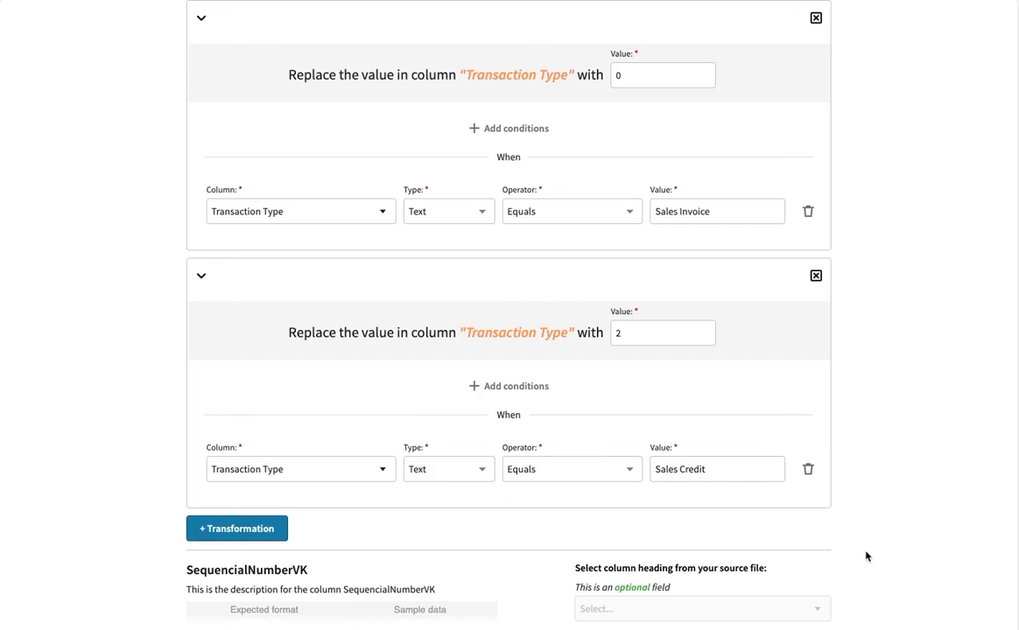
# Map TransactionDate to the TransactionDate source column, check its input data sample, and set the inbound date format to dd/MM/yyyy
pyautogui.scroll(-1, 866, 554)
pyautogui.scroll(-7, 867, 554)
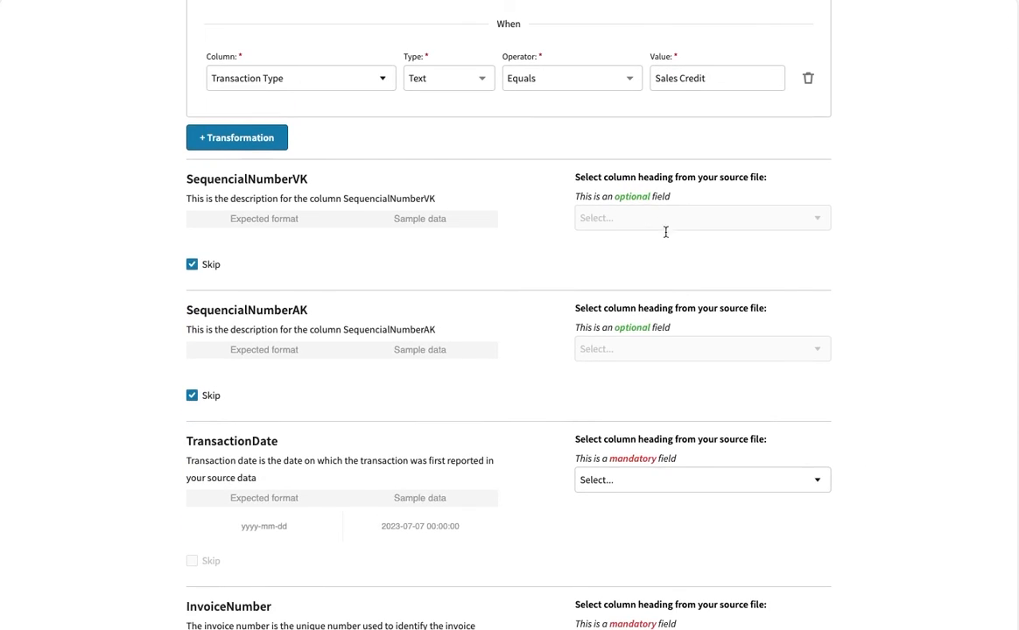
pyautogui.scroll(-6, 836, 426)
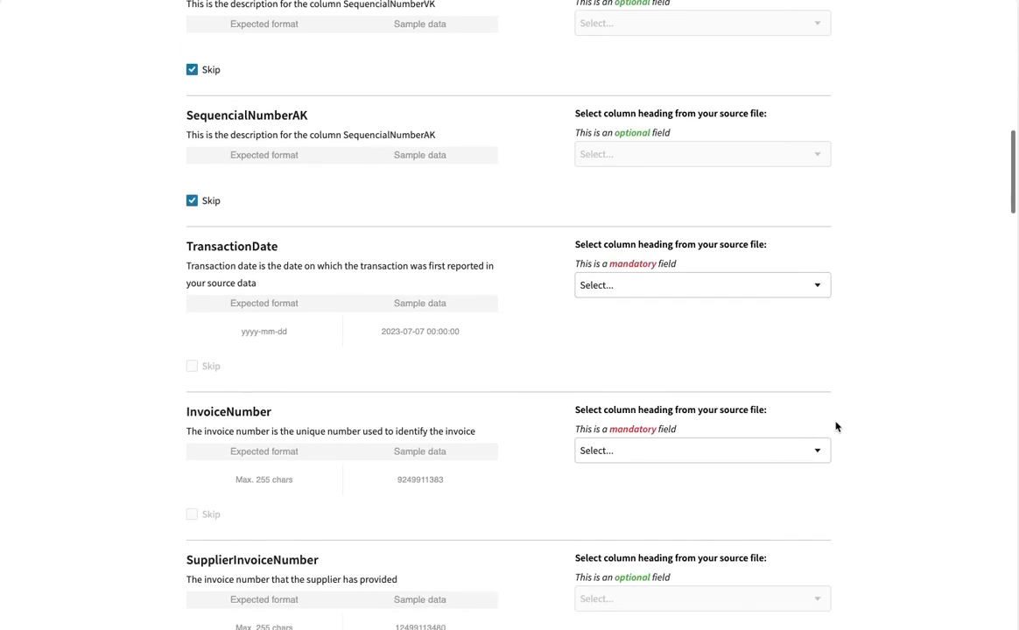
pyautogui.scroll(-1, 835, 426)
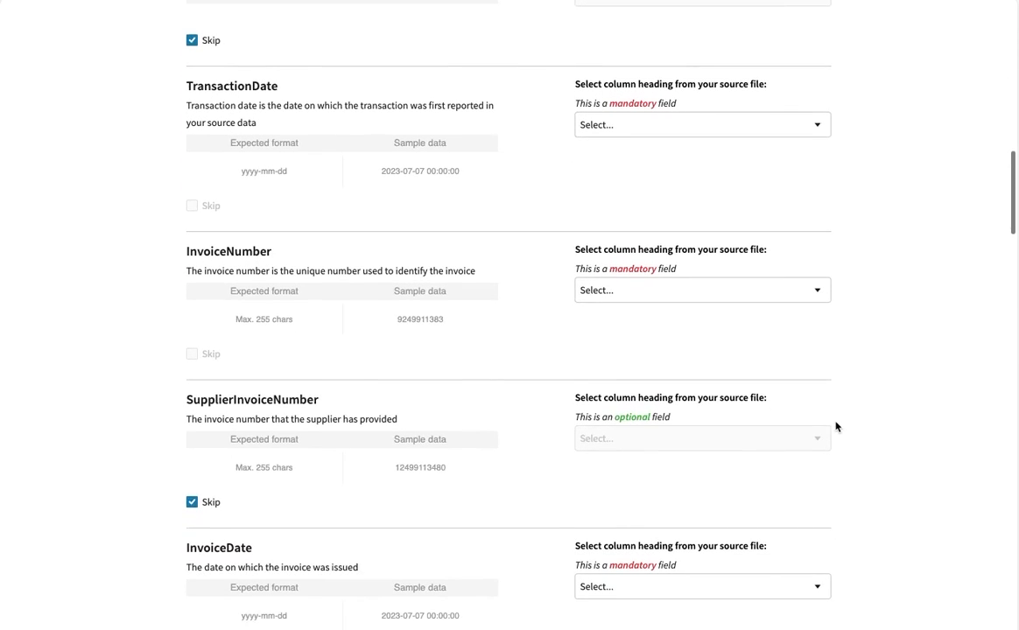
pyautogui.click(674, 129)
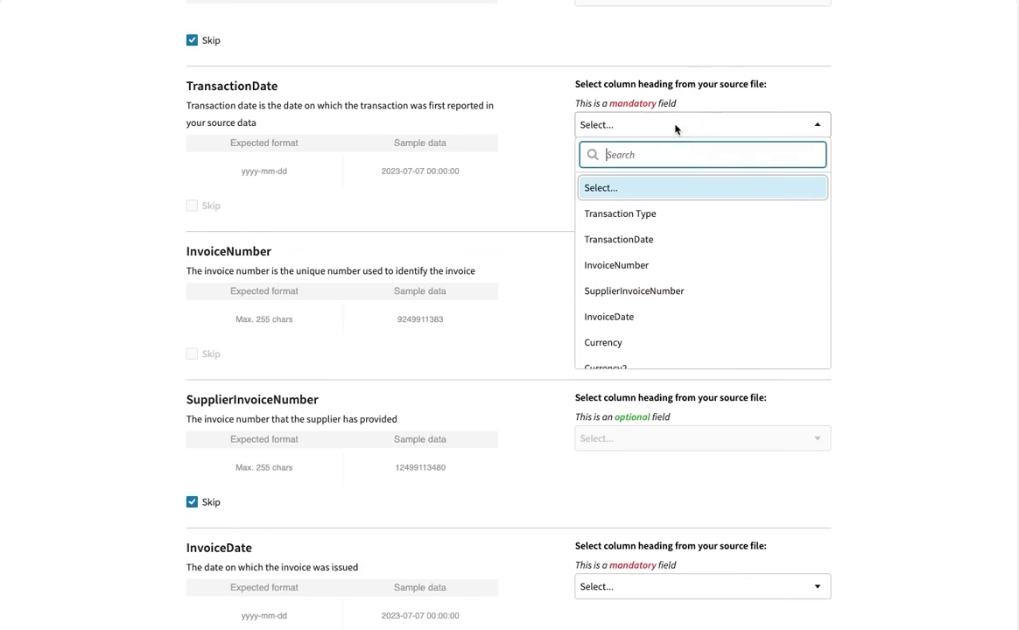
pyautogui.click(652, 248)
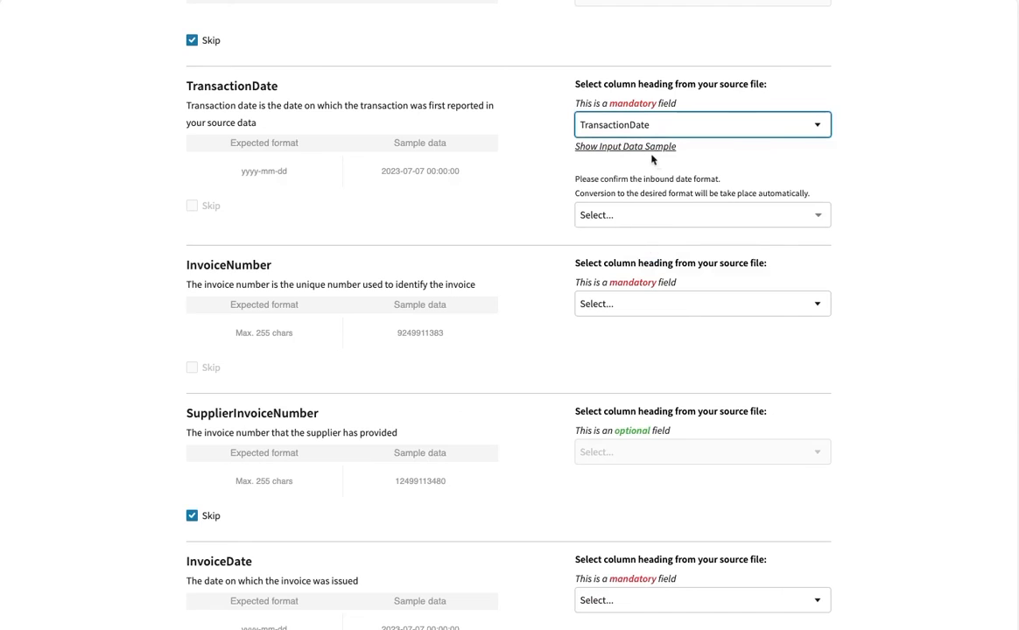
pyautogui.click(588, 146)
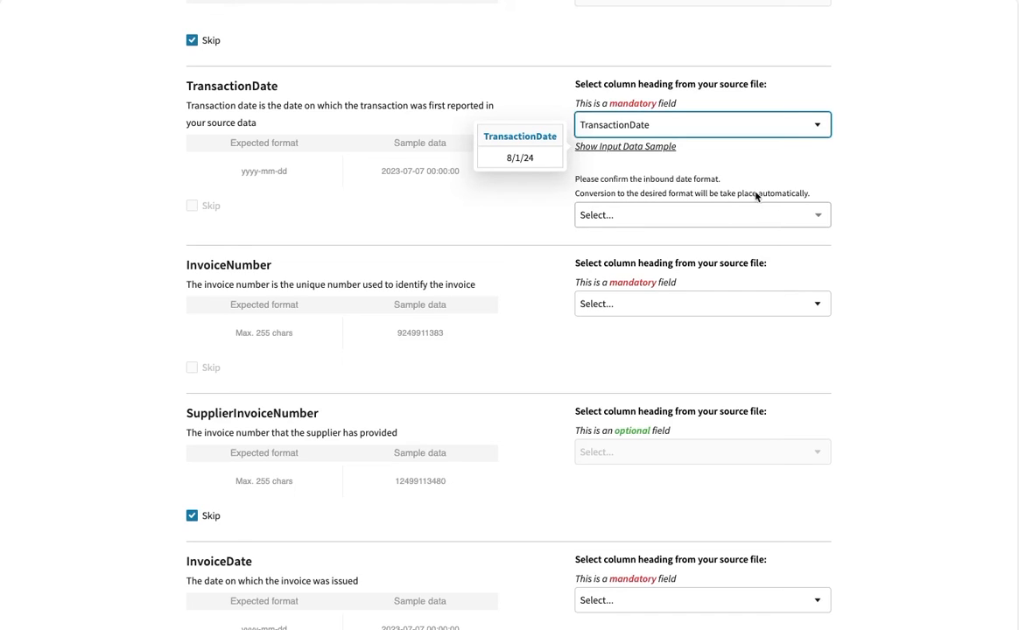
pyautogui.click(799, 217)
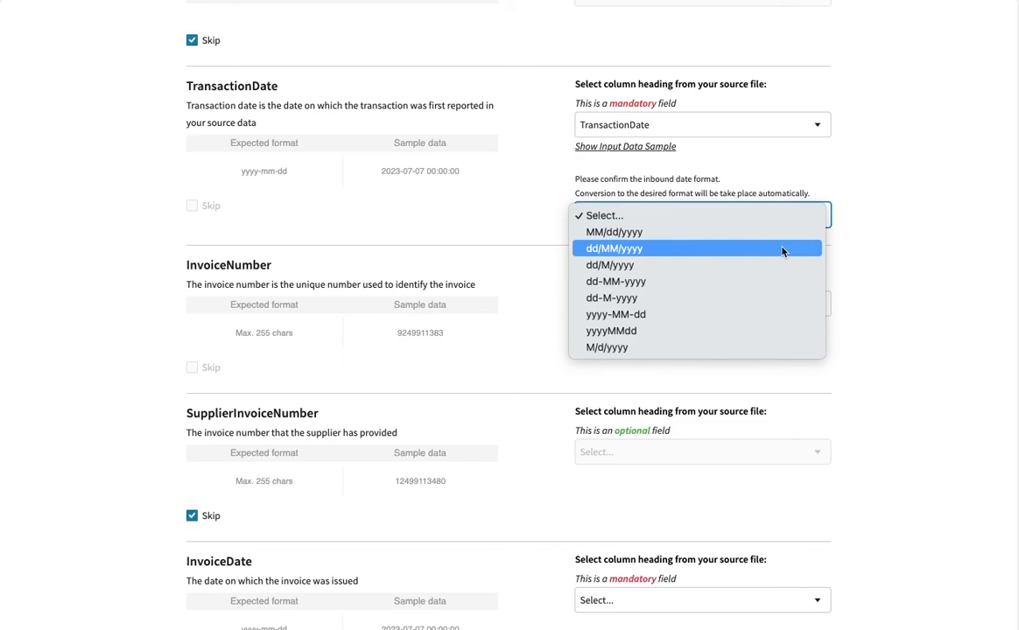
pyautogui.click(782, 252)
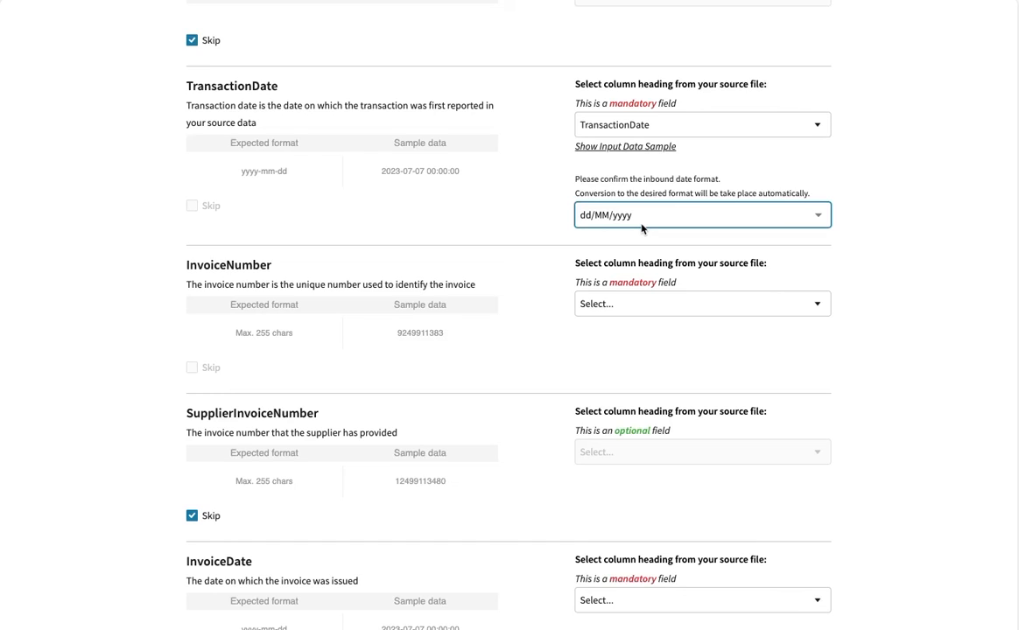
# Map InvoiceNumber and InvoiceDate to the source columns of the same names, with dd/MM/yyyy as InvoiceDate's inbound date format
pyautogui.click(615, 306)
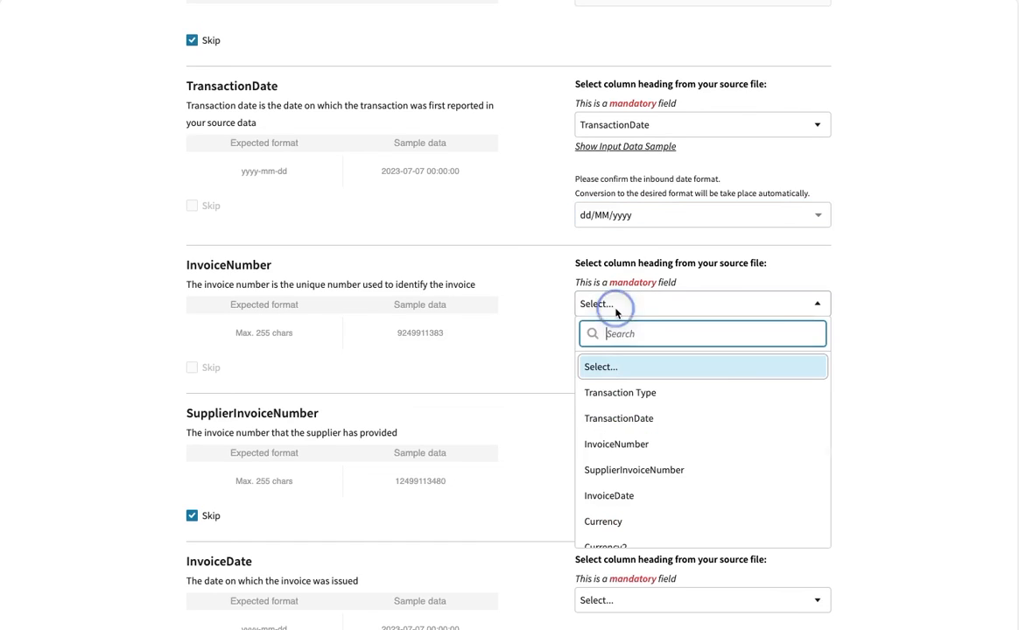
pyautogui.click(646, 445)
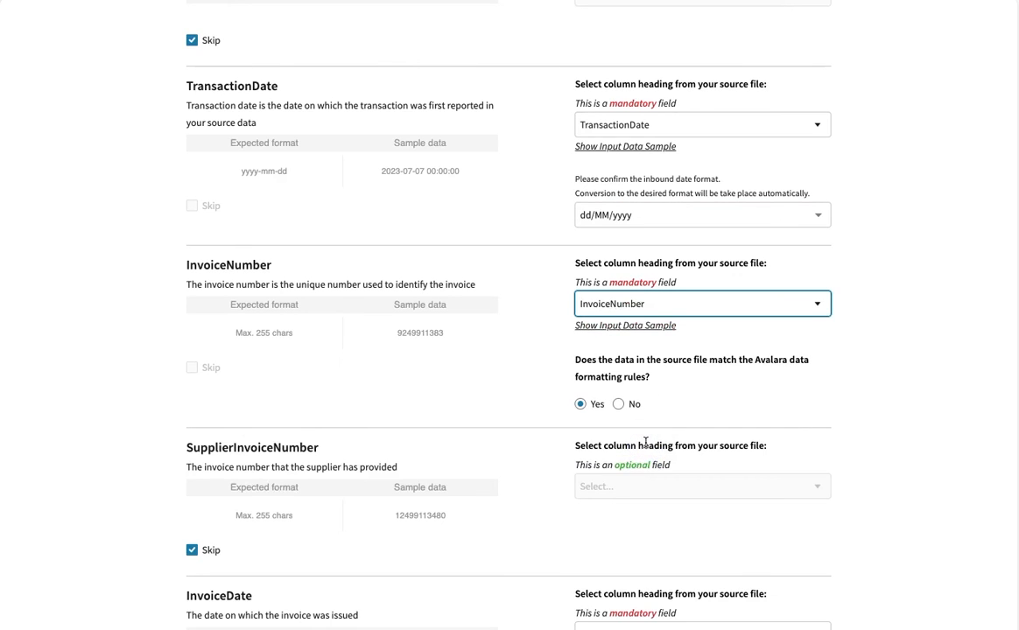
pyautogui.scroll(-2, 818, 431)
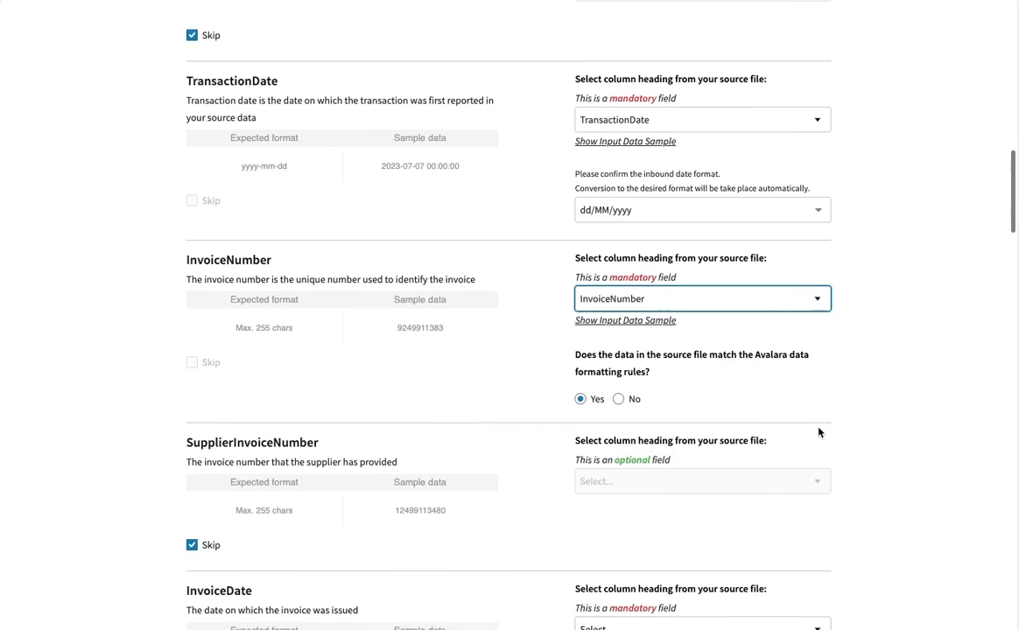
pyautogui.scroll(-2, 819, 432)
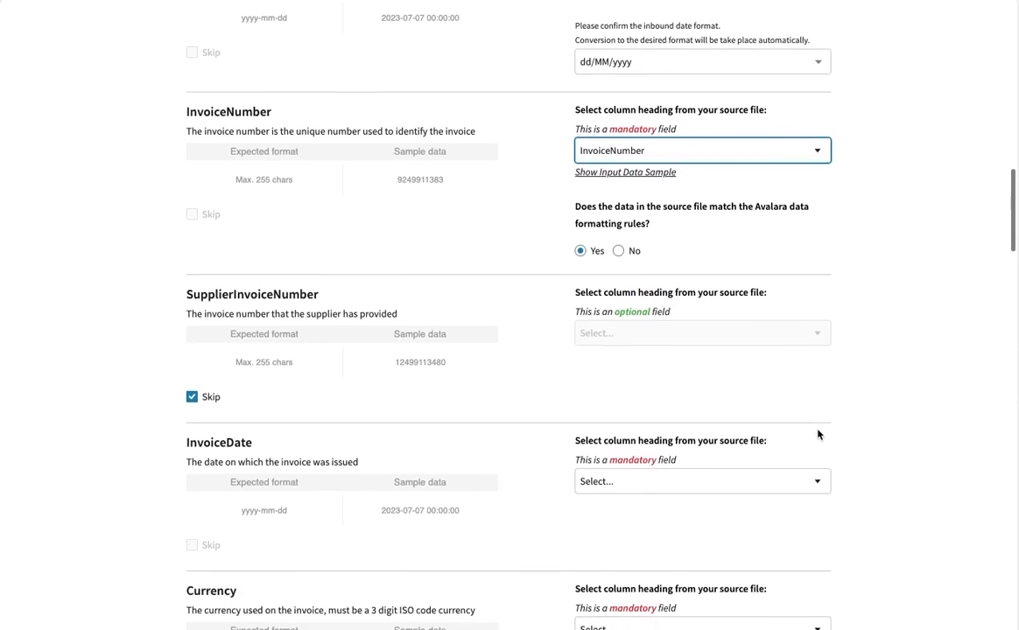
pyautogui.scroll(-2, 819, 432)
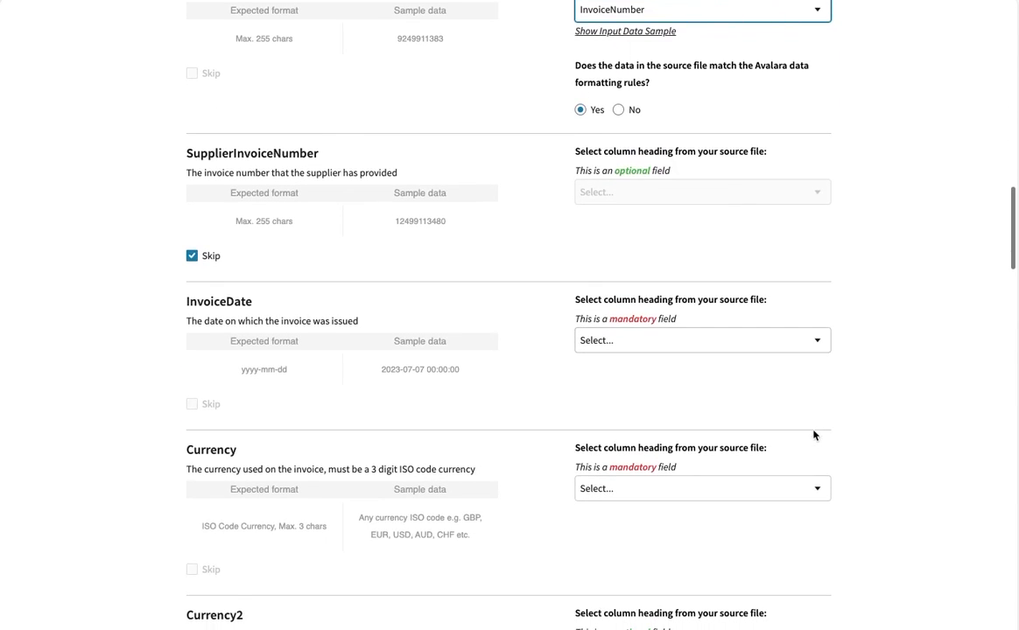
pyautogui.click(630, 345)
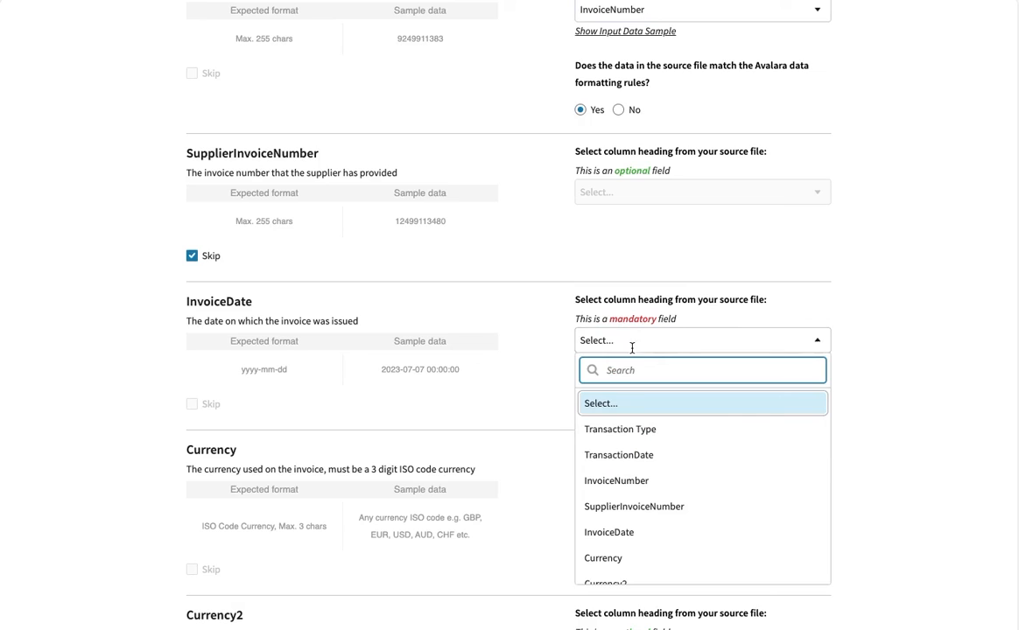
pyautogui.click(643, 535)
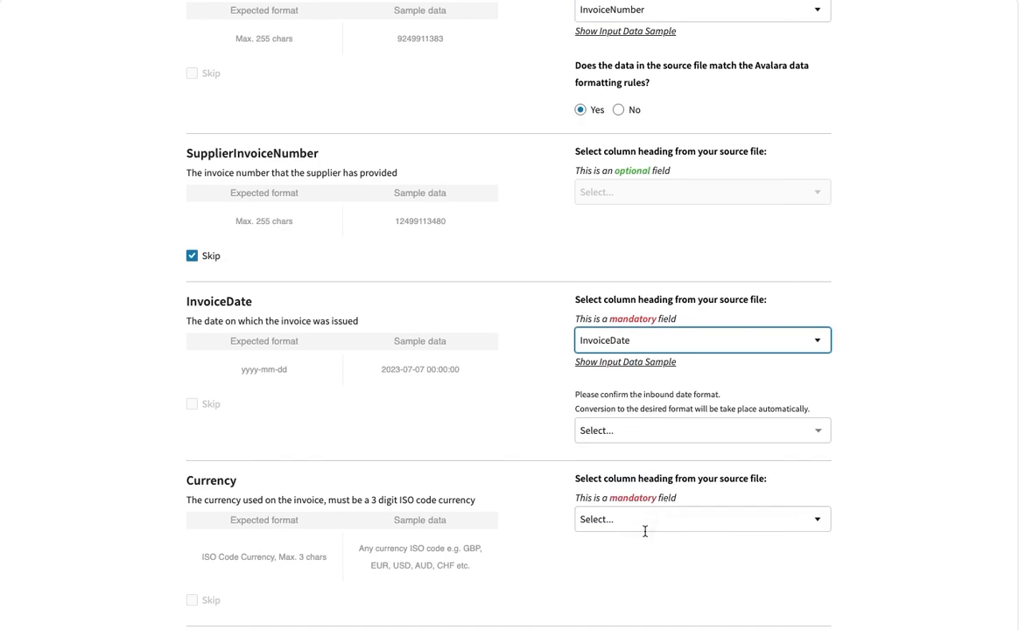
pyautogui.click(660, 364)
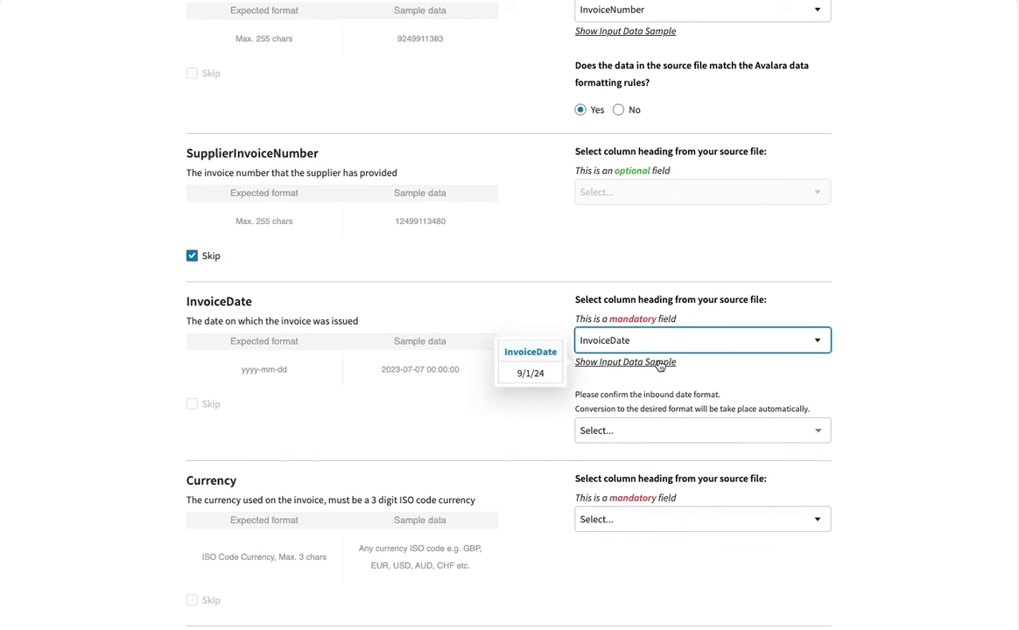
pyautogui.click(708, 435)
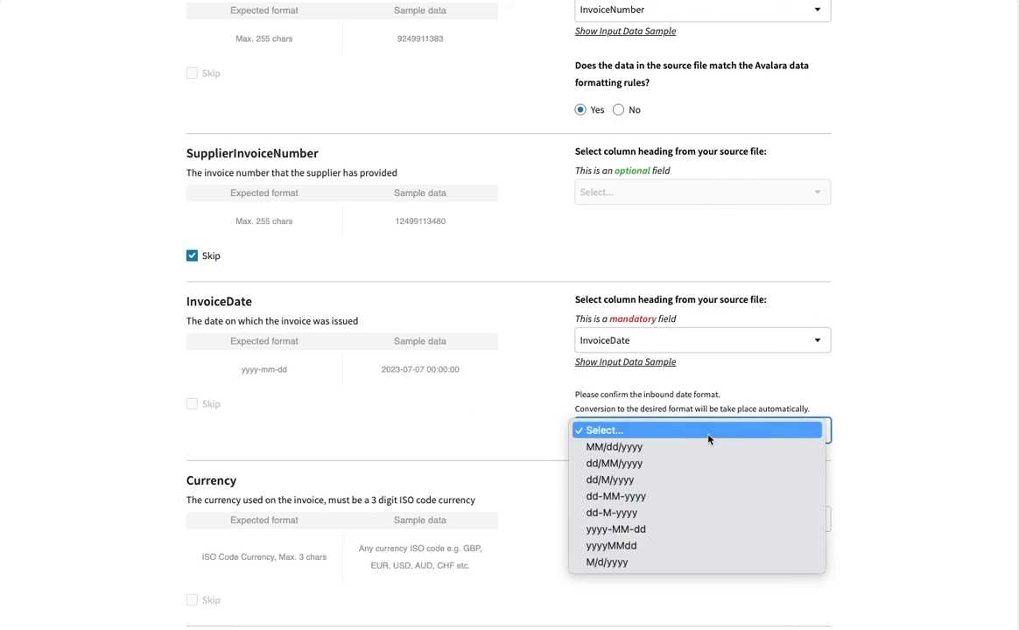
pyautogui.click(677, 464)
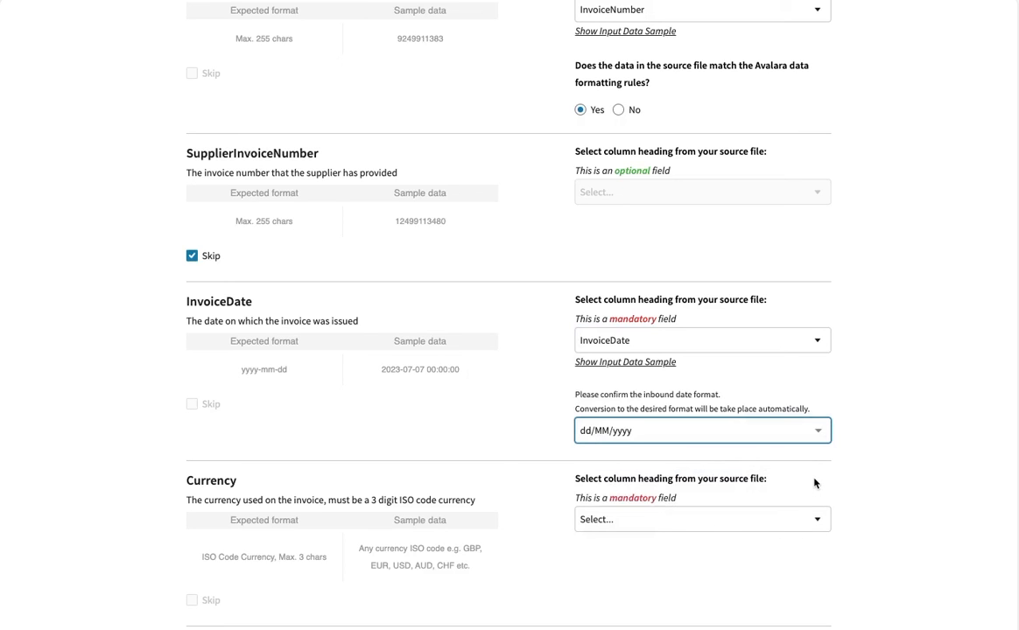
# Go through the remaining mandatory and optional columns from Currency to CountryArrival, and continue to the mapping's review stage
pyautogui.scroll(-5, 813, 483)
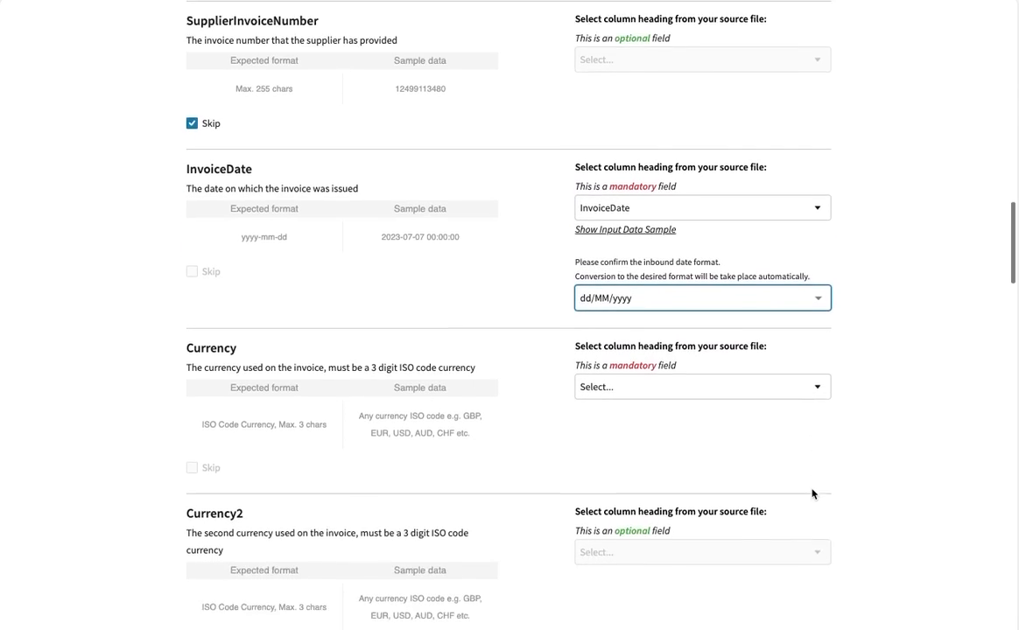
pyautogui.scroll(-3, 812, 495)
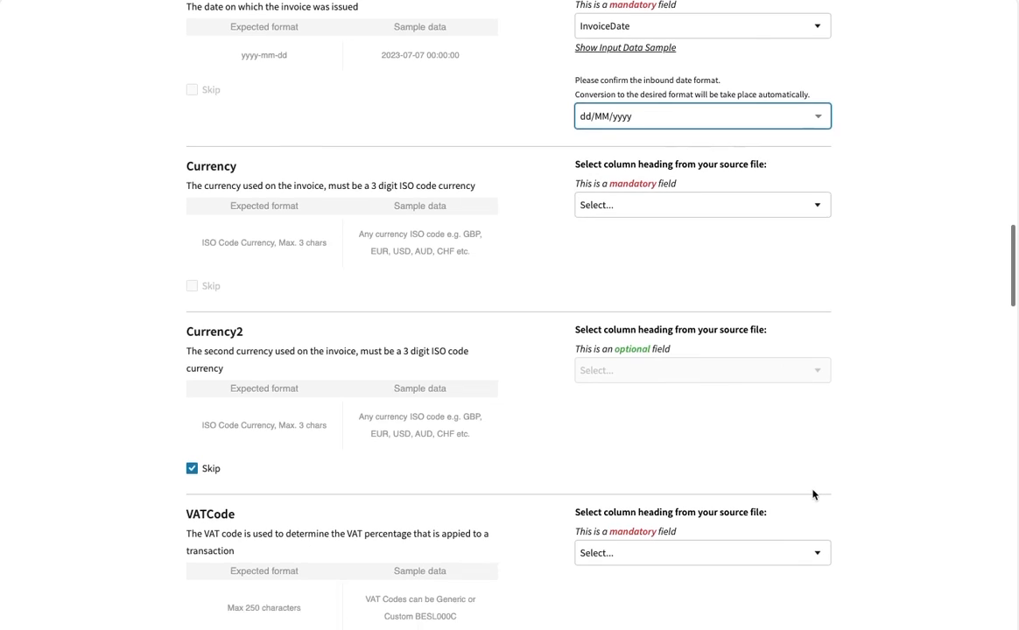
pyautogui.scroll(-2, 812, 495)
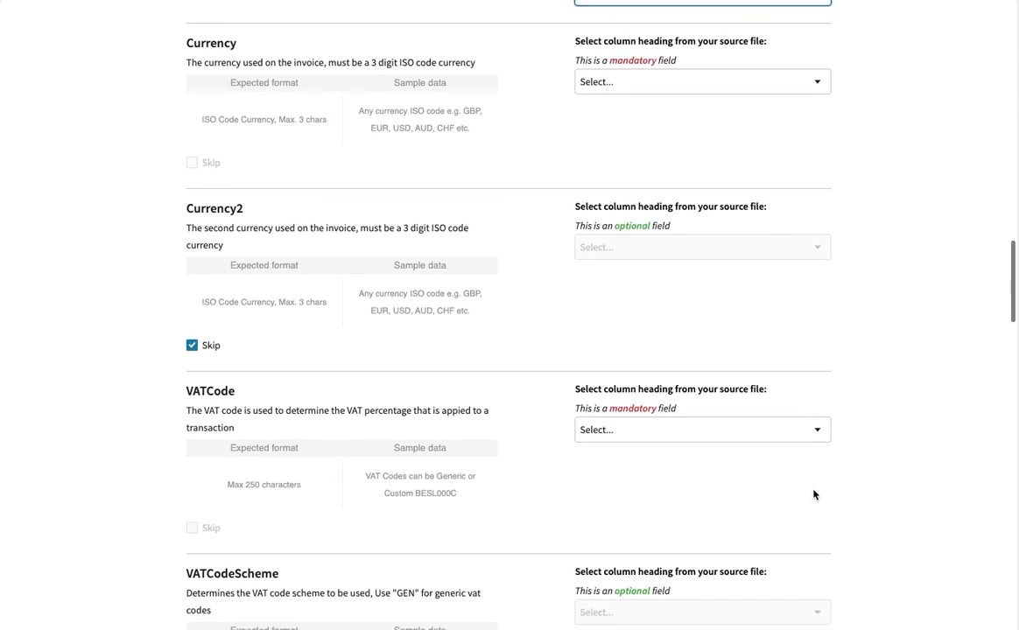
pyautogui.scroll(4, 812, 494)
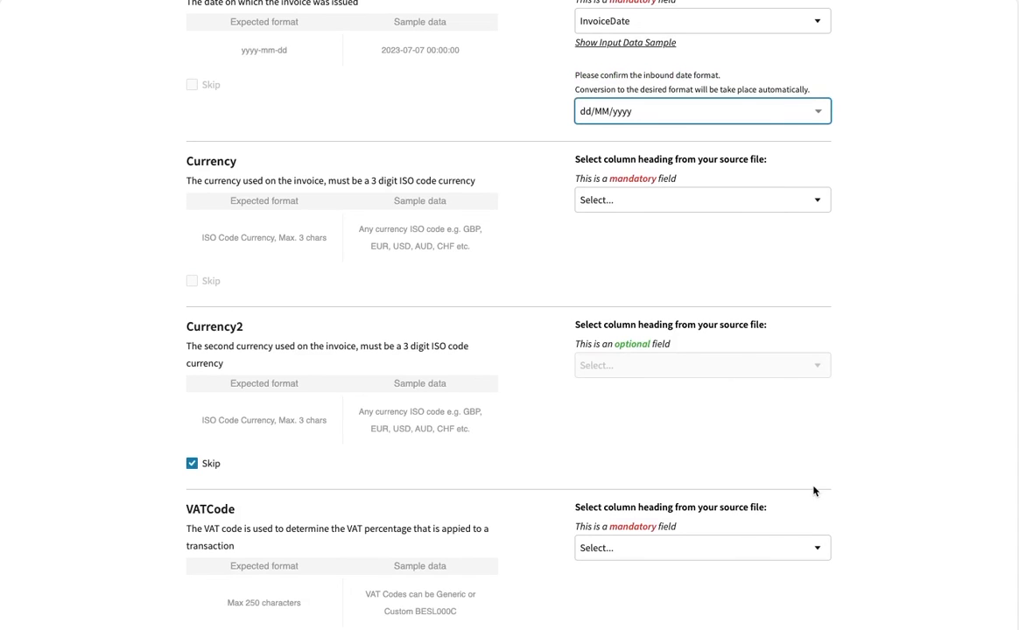
pyautogui.scroll(-1, 813, 491)
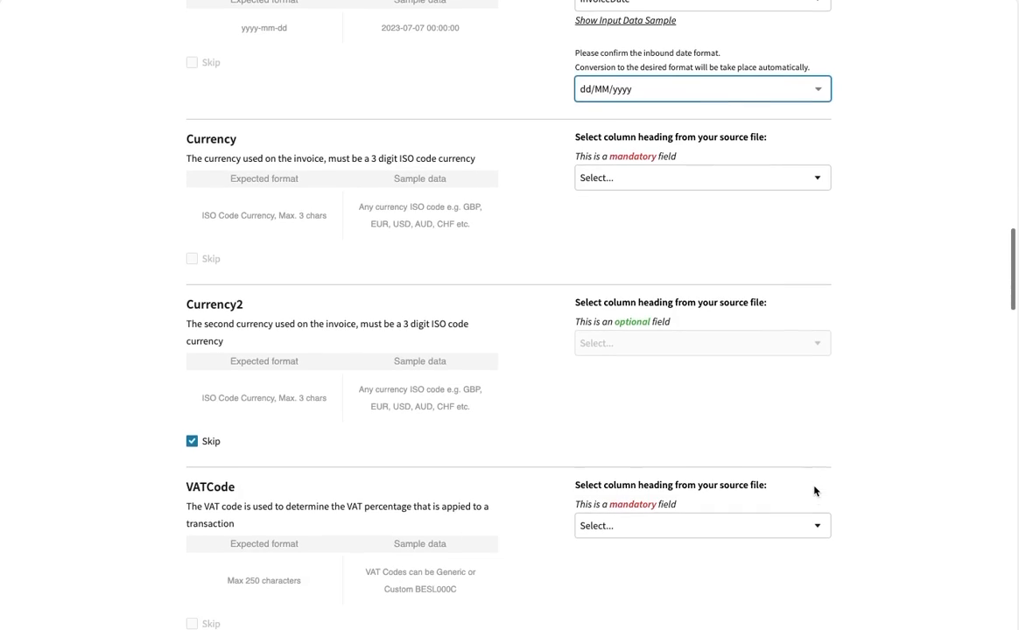
pyautogui.scroll(-20, 849, 196)
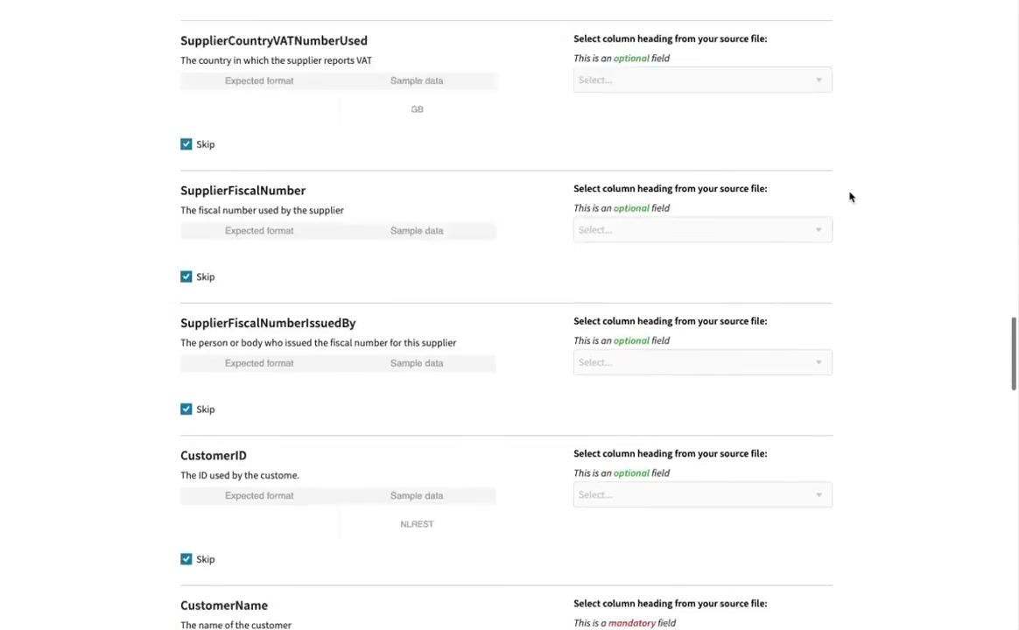
pyautogui.scroll(-10, 849, 197)
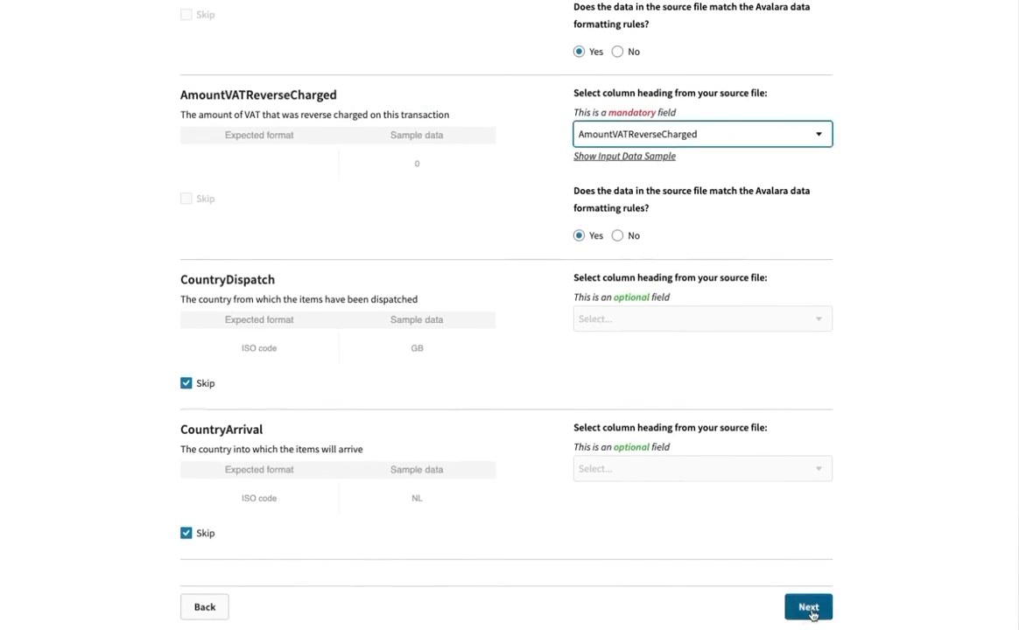
pyautogui.click(808, 608)
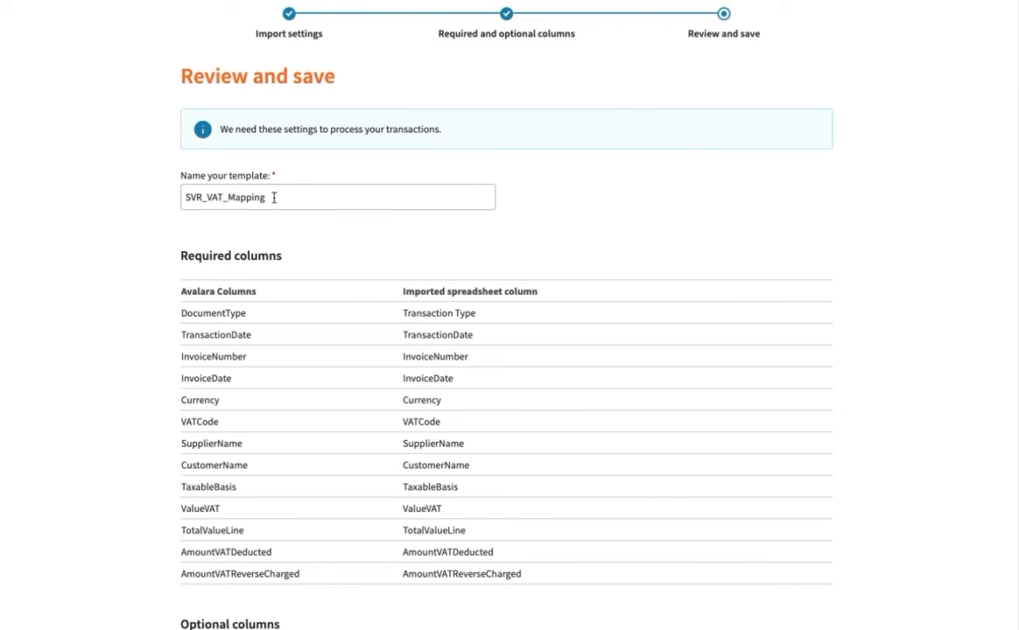
# Review the required and optional column matches, and save the mapping template as SVR_VAT_Mapping
pyautogui.click(274, 197)
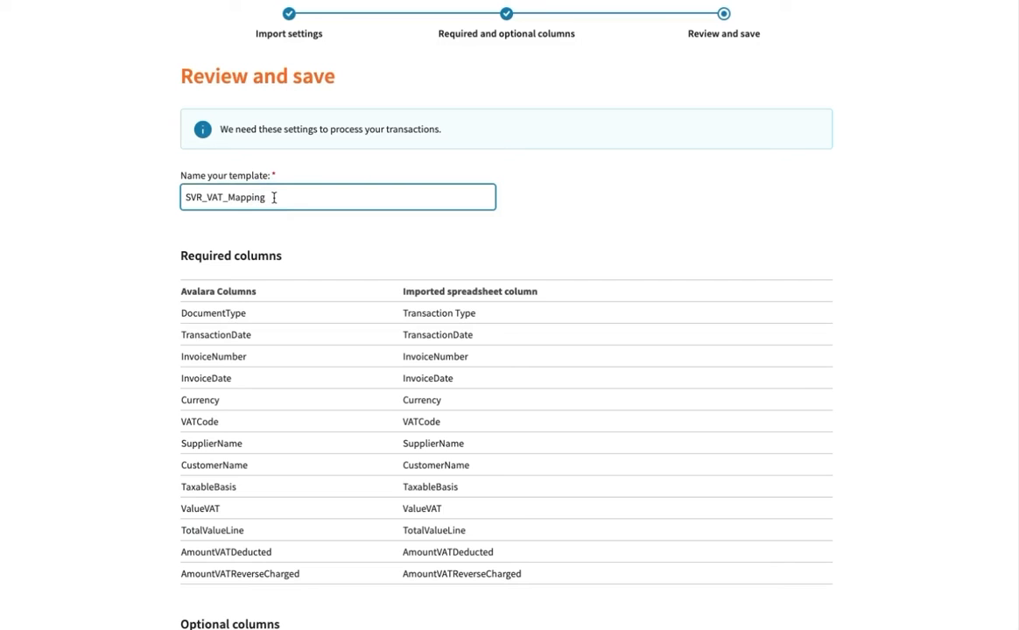
pyautogui.scroll(-1, 584, 268)
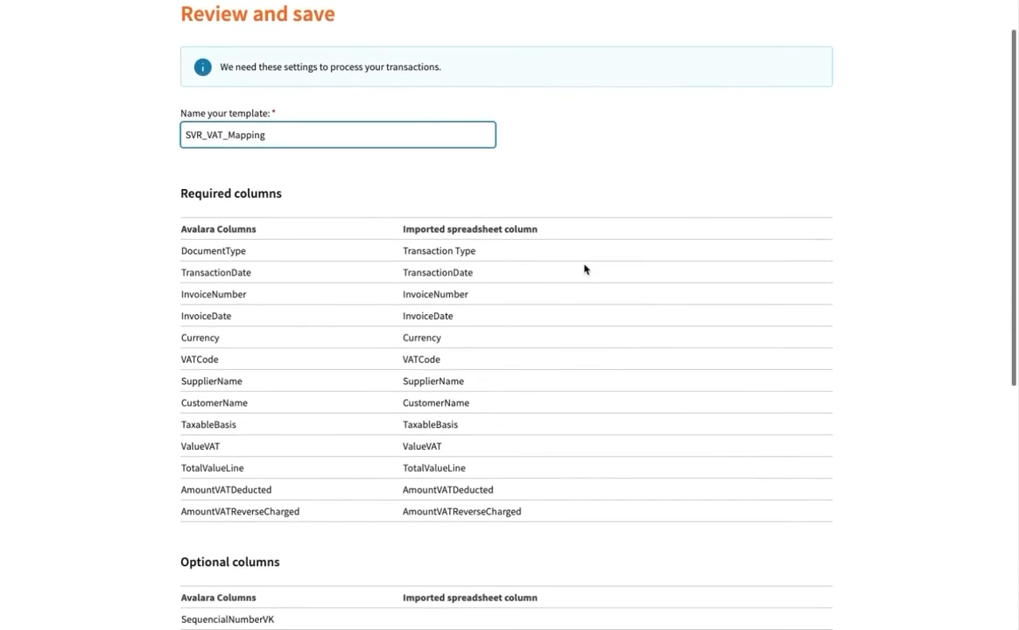
pyautogui.scroll(-7, 585, 268)
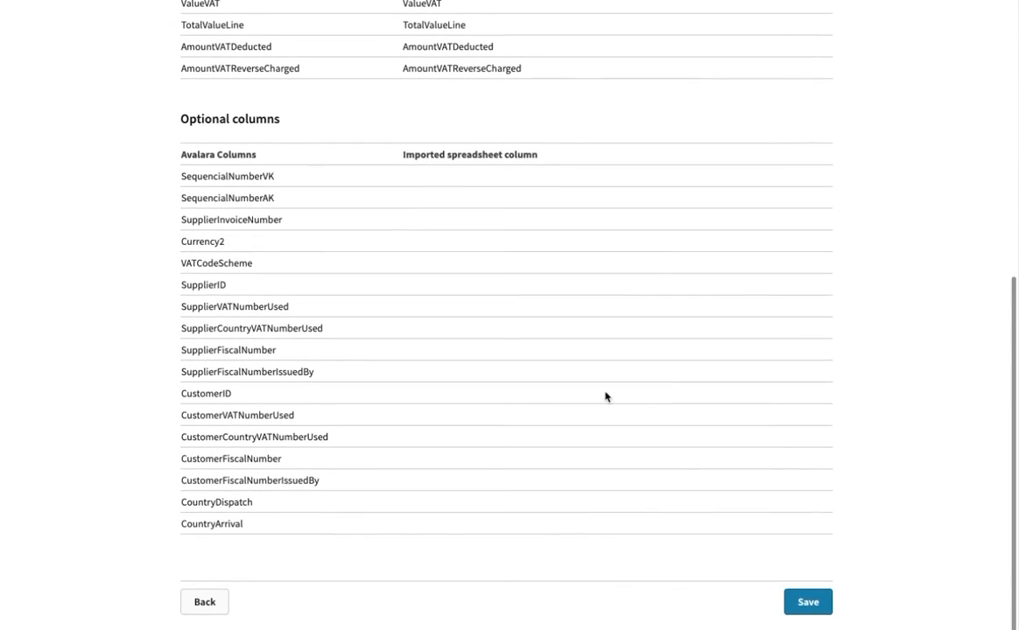
pyautogui.click(808, 606)
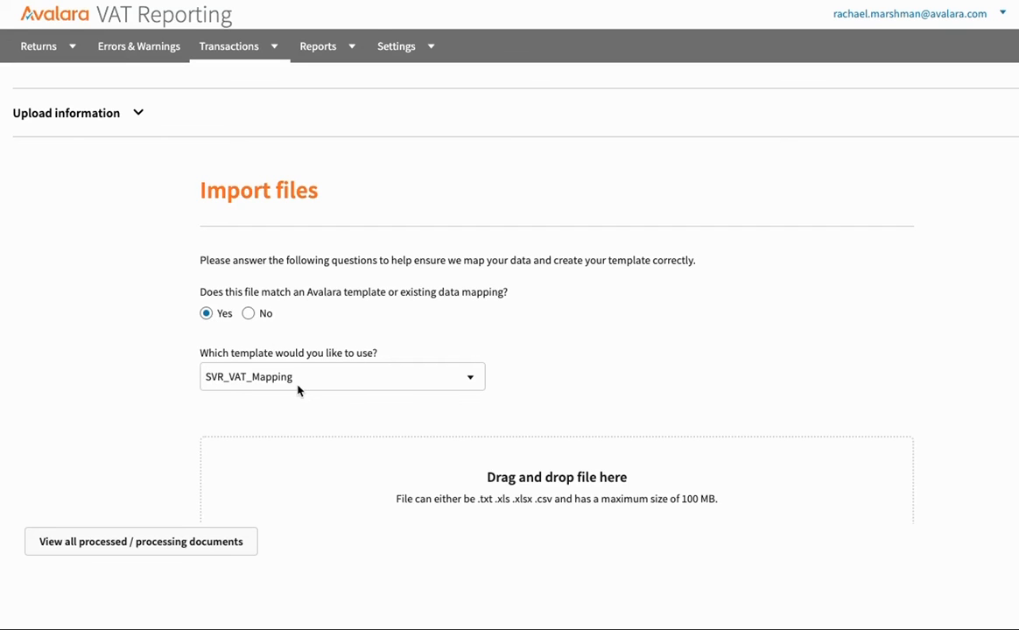
# Upload the transaction file for import using the SVR_VAT_Mapping template
pyautogui.scroll(-2, 451, 405)
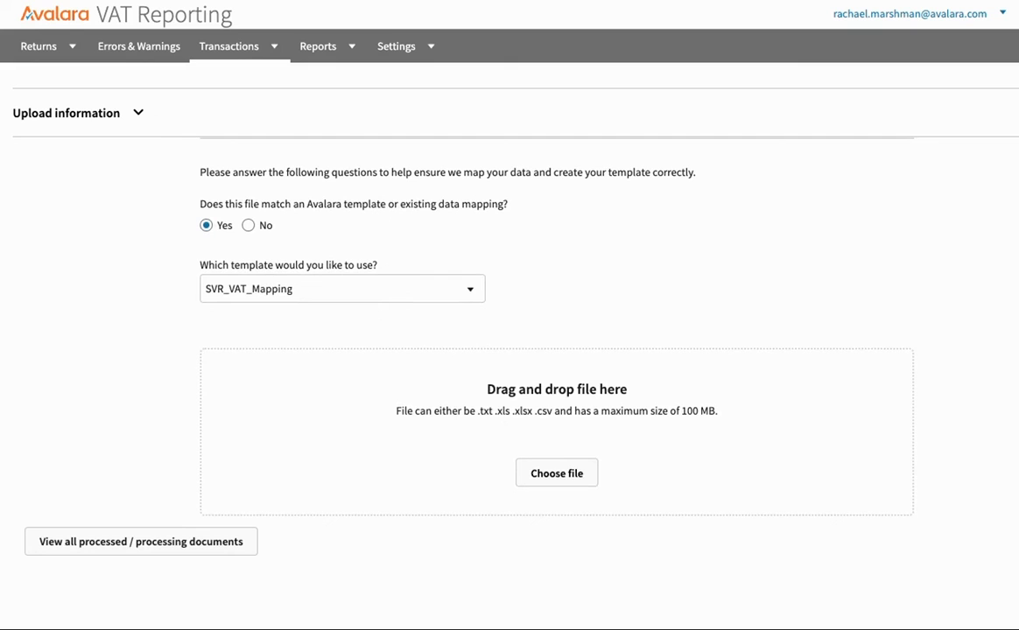
pyautogui.moveTo(919, 435); pyautogui.dragTo(562, 438)
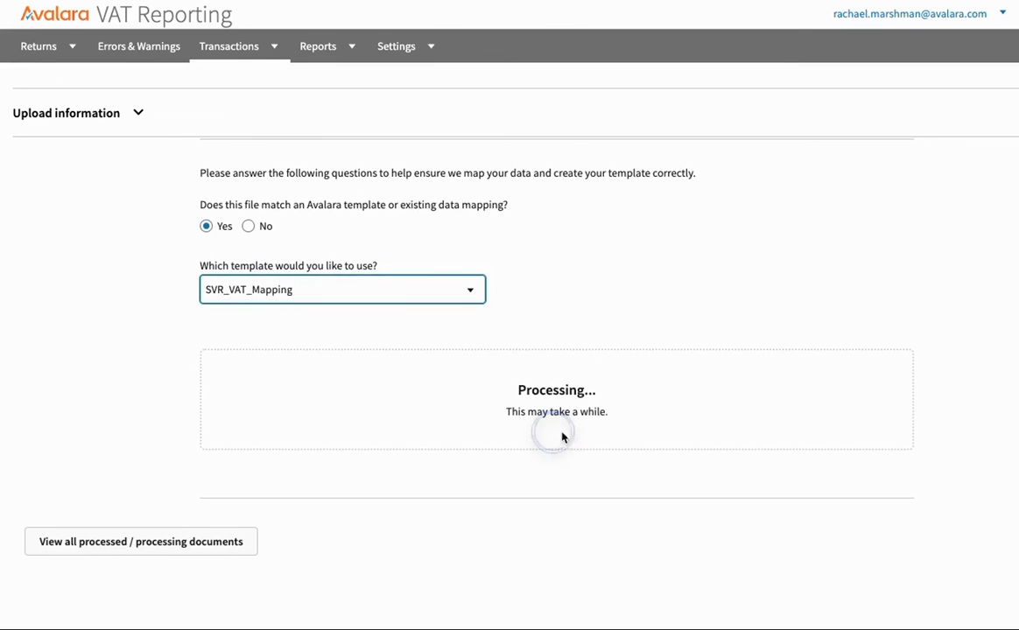